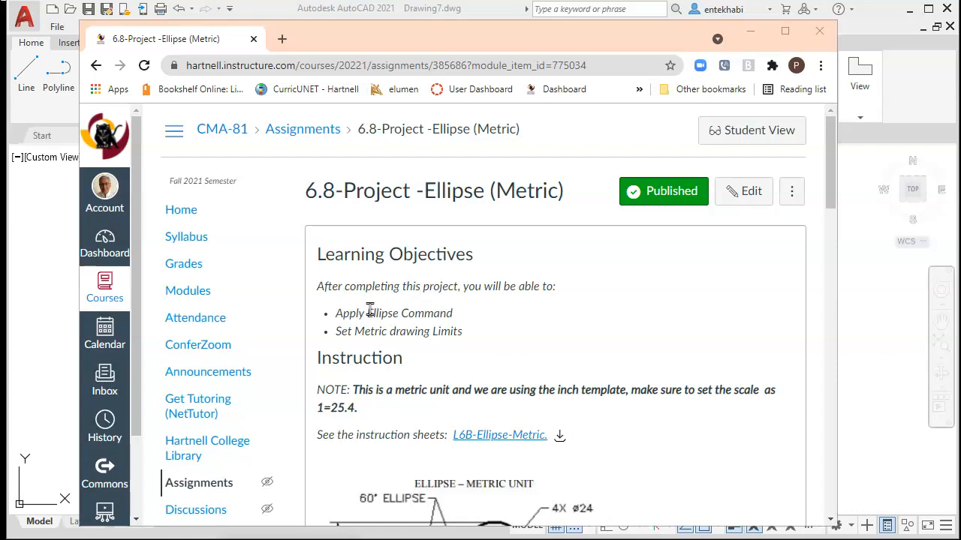
# Check the ellipse project instructions, switch to AutoCAD and create a new drawing from the CMA 81 Template.
pyautogui.scroll(-2, 450, 318)
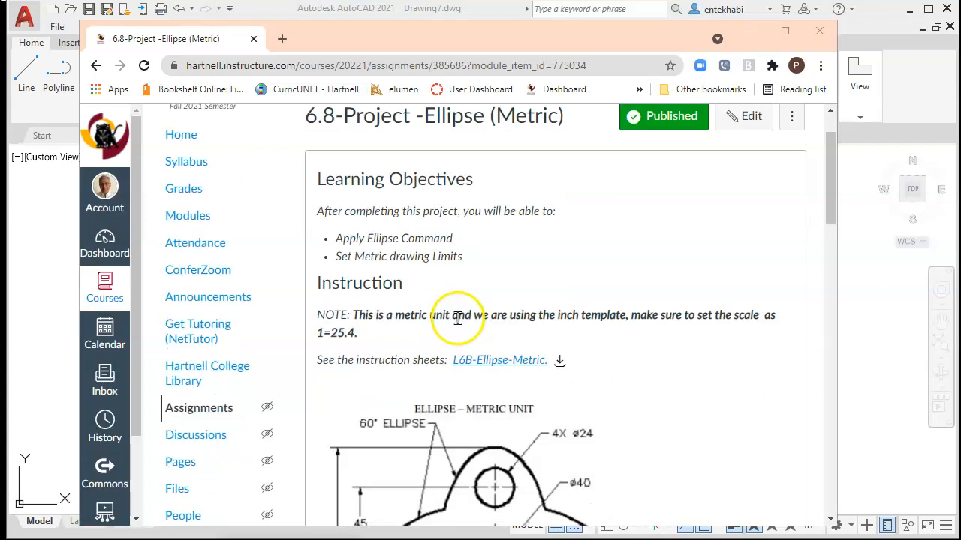
pyautogui.scroll(-1, 486, 309)
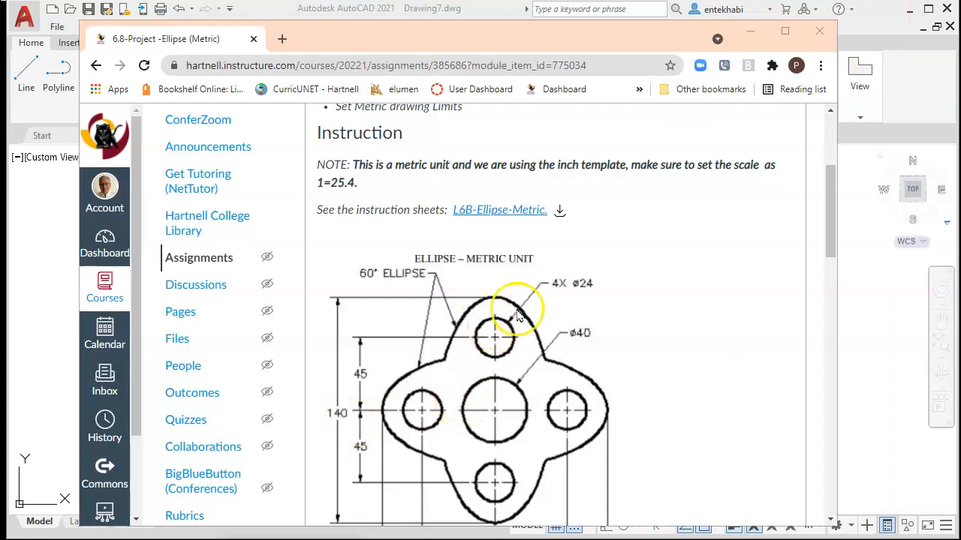
pyautogui.click(752, 38)
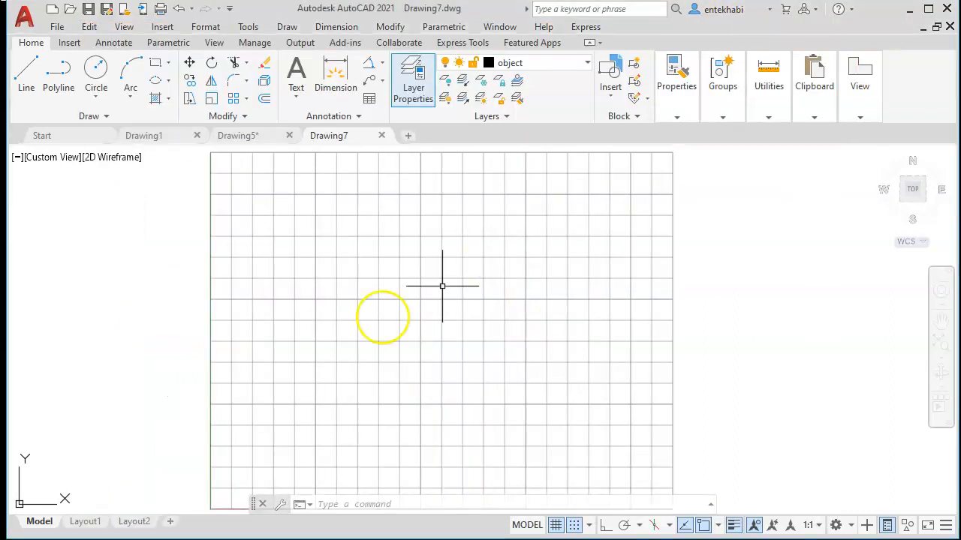
pyautogui.click(57, 28)
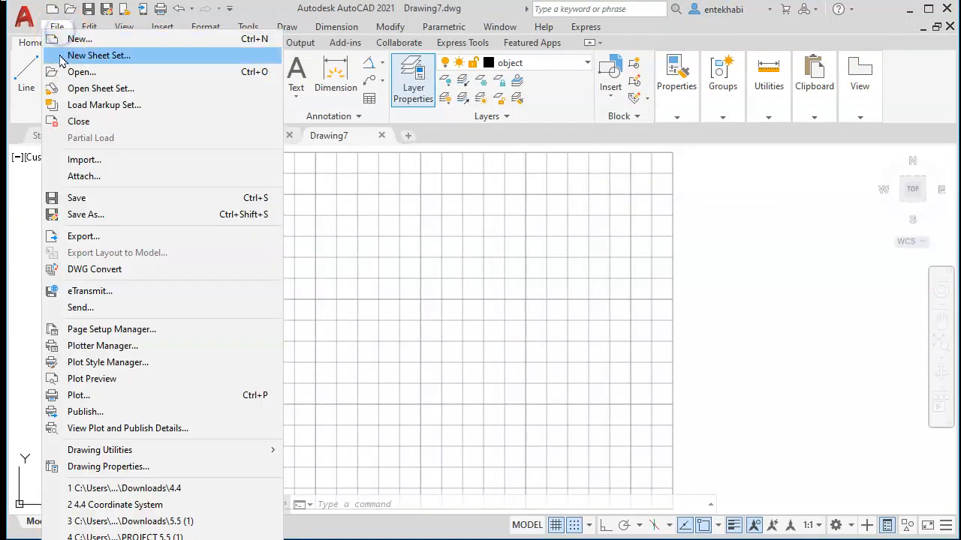
pyautogui.click(75, 39)
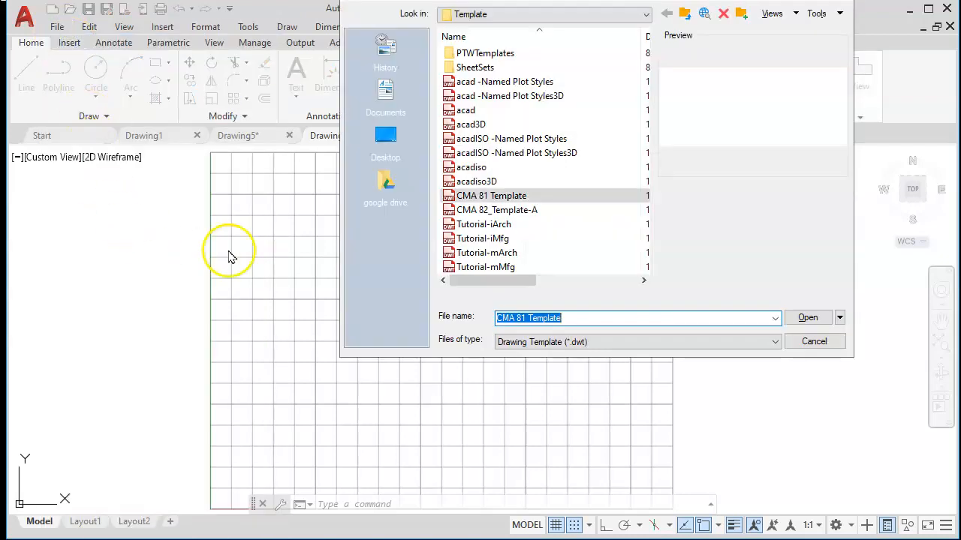
pyautogui.click(807, 321)
pyautogui.moveTo(339, 350); pyautogui.dragTo(358, 328, button='middle')
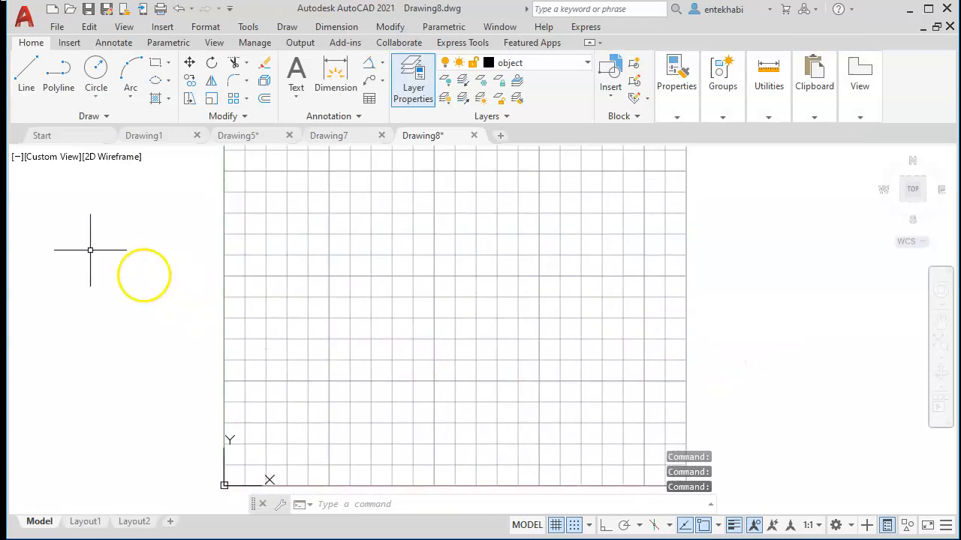
# Draw a horizontal line 140 units long, starting inside the grid near its upper-left corner, using the overall width from the assignment drawing.
pyautogui.click(27, 75)
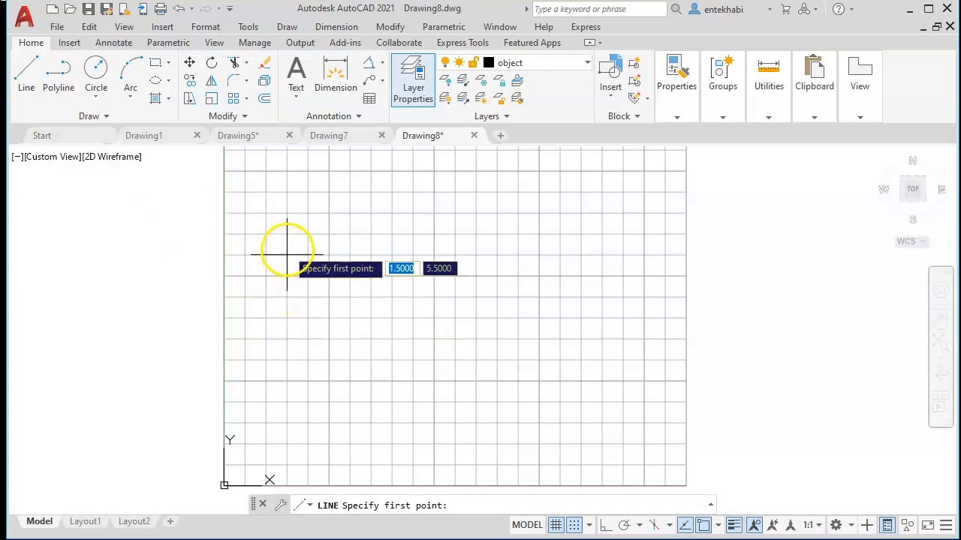
pyautogui.click(287, 214)
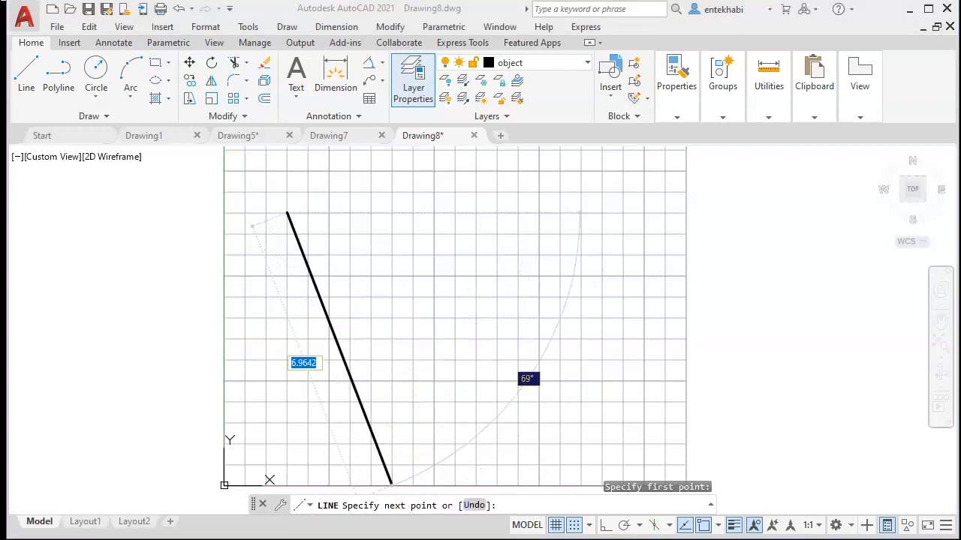
pyautogui.hotkey('alt', 'Tab')
pyautogui.scroll(-2, 499, 352)
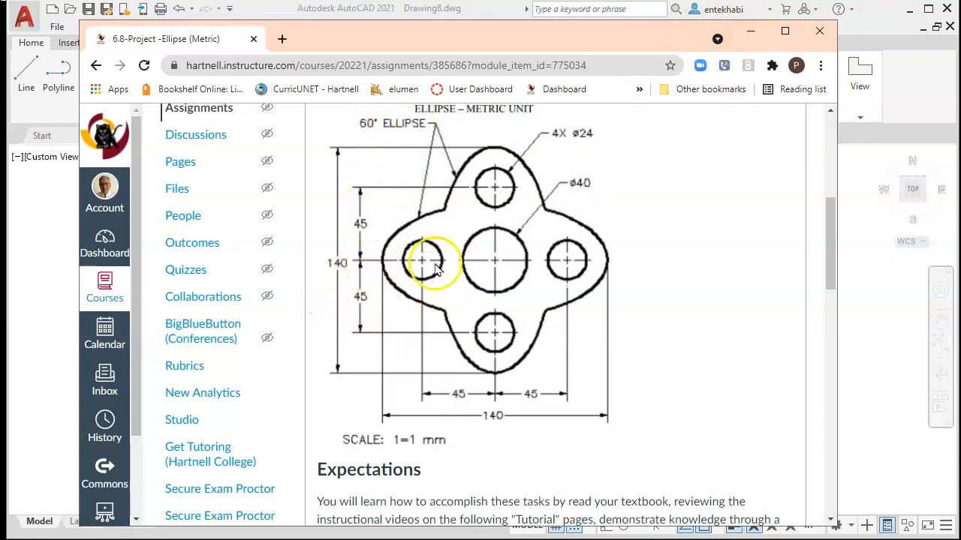
pyautogui.click(751, 33)
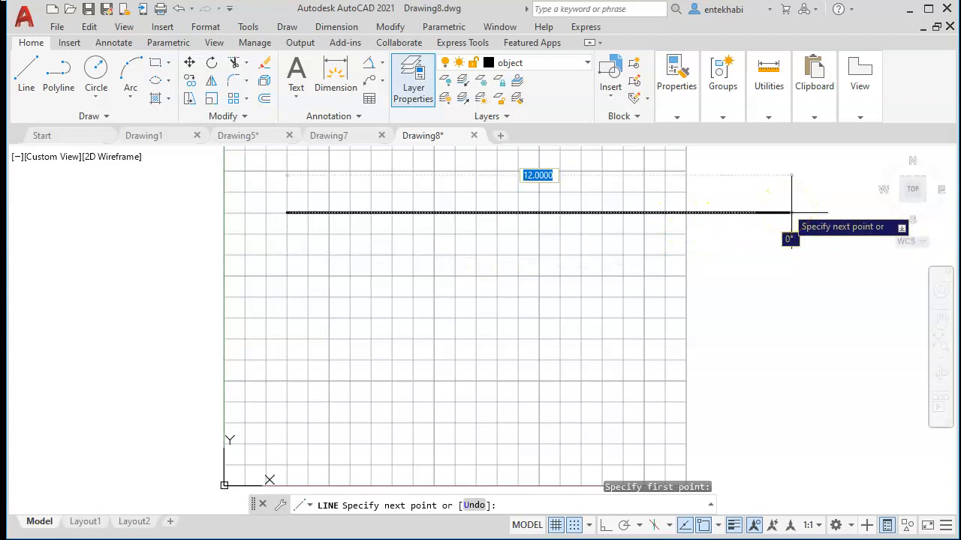
pyautogui.write('140')
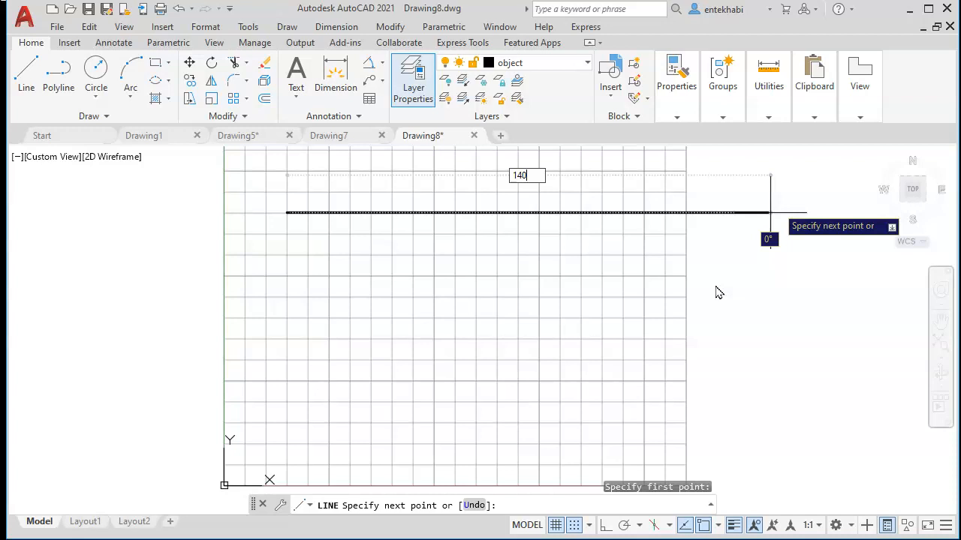
pyautogui.press('Return')
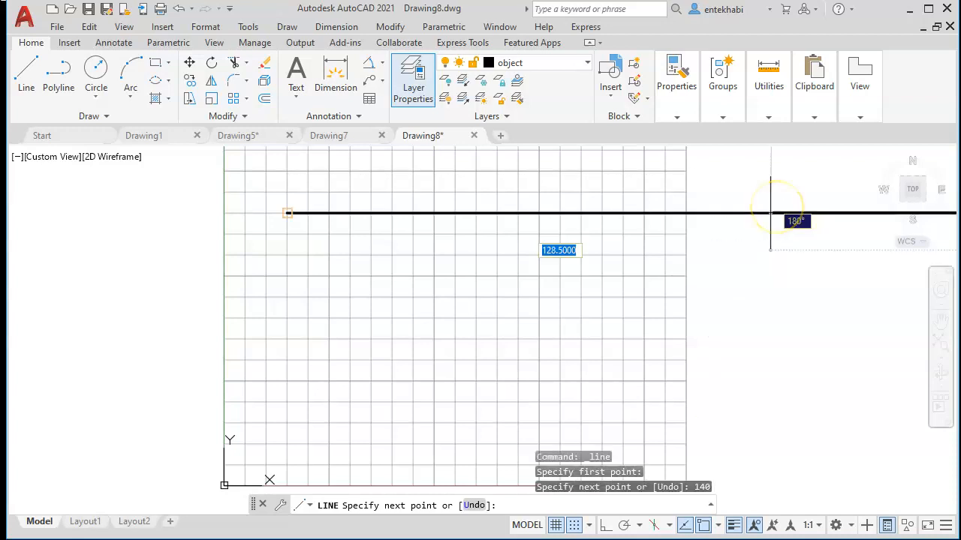
pyautogui.scroll(-4, 791, 275)
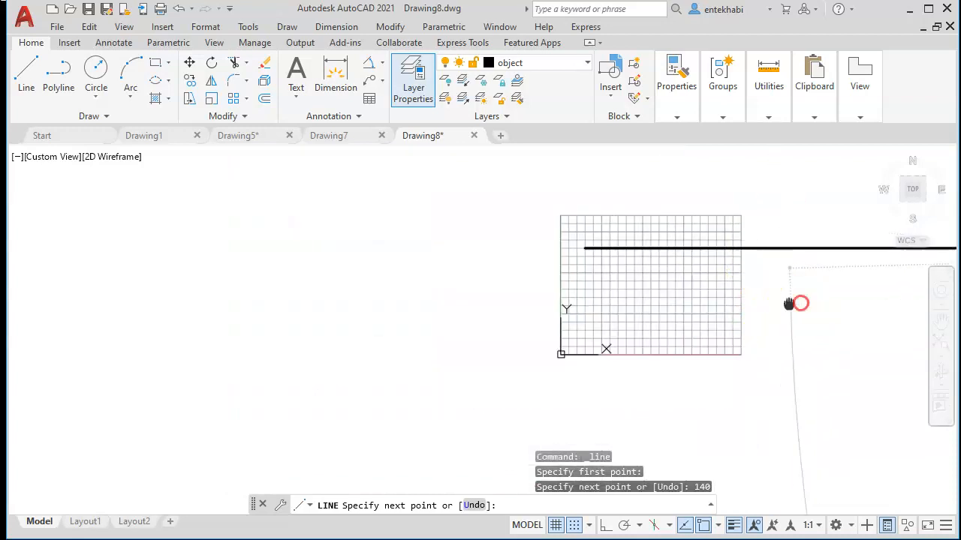
pyautogui.moveTo(796, 302); pyautogui.dragTo(506, 300, button='middle')
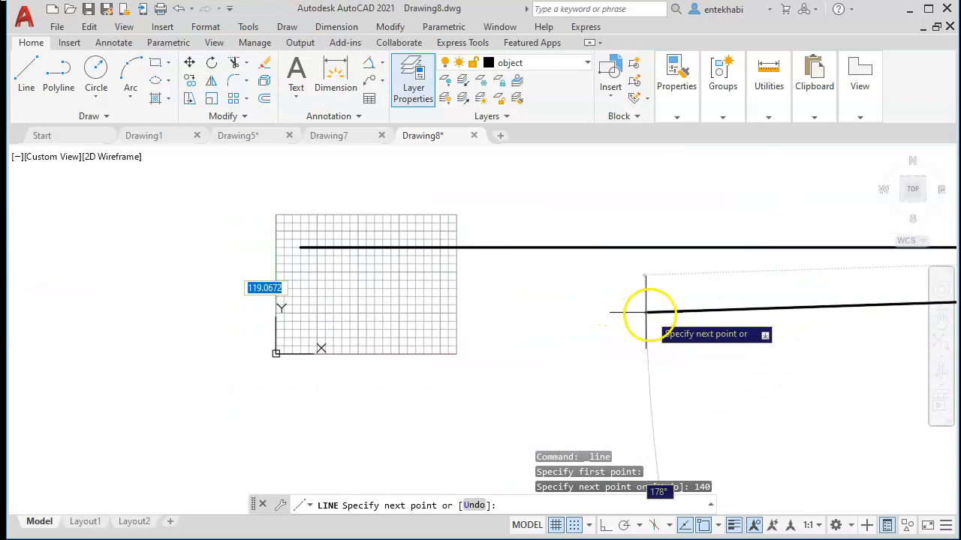
pyautogui.press('Return')
pyautogui.scroll(-3, 661, 314)
pyautogui.moveTo(670, 317); pyautogui.dragTo(555, 286, button='middle')
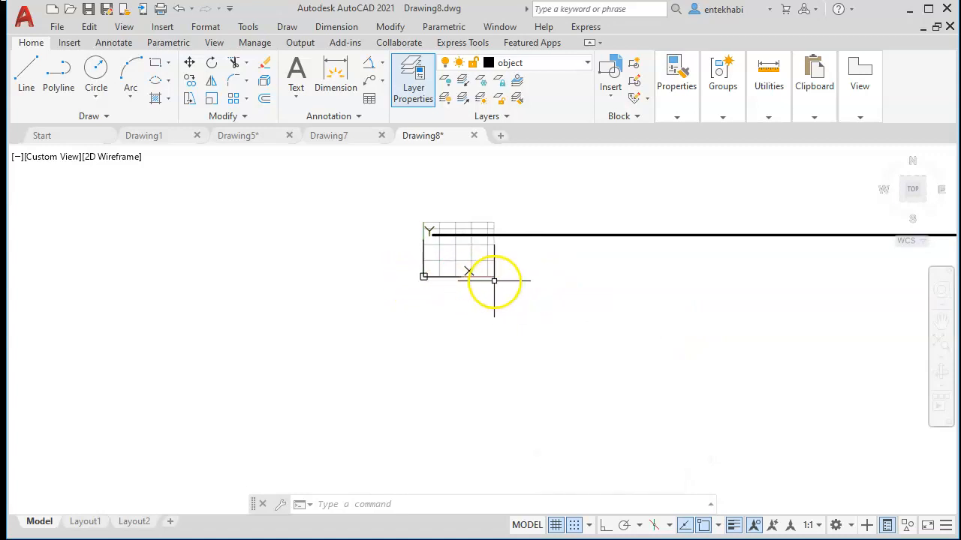
pyautogui.scroll(4, 488, 289)
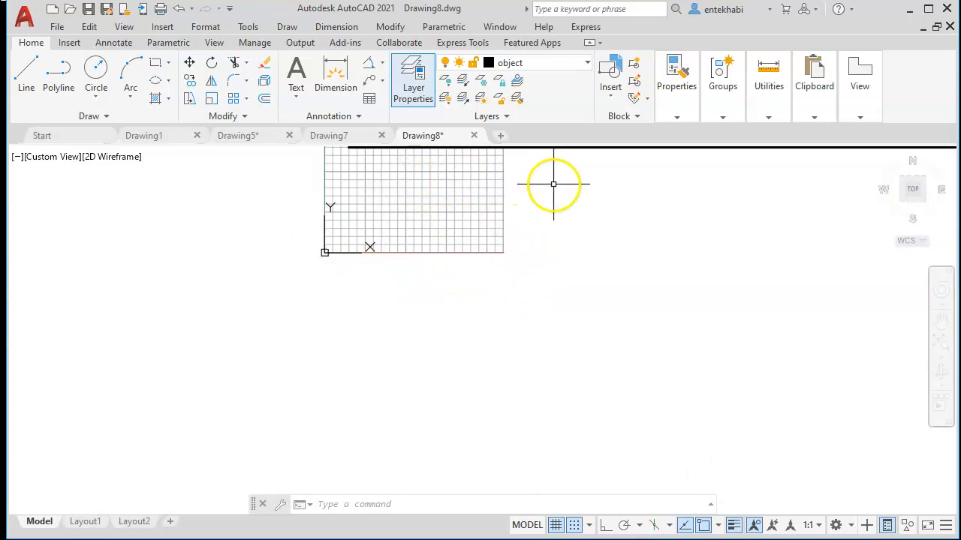
pyautogui.scroll(-2, 547, 203)
pyautogui.moveTo(547, 236); pyautogui.dragTo(466, 348, button='middle')
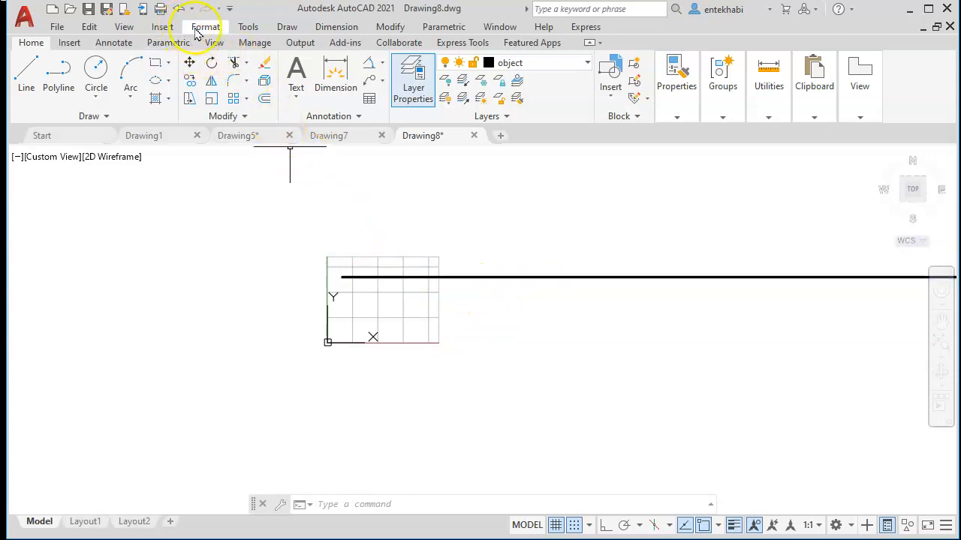
# Hide the menu bar and show it again.
pyautogui.click(230, 9)
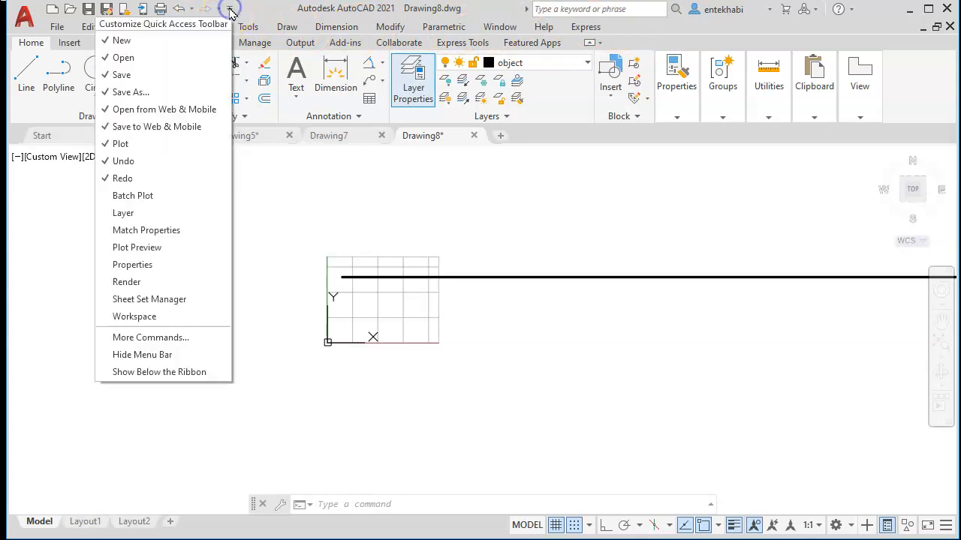
pyautogui.click(131, 354)
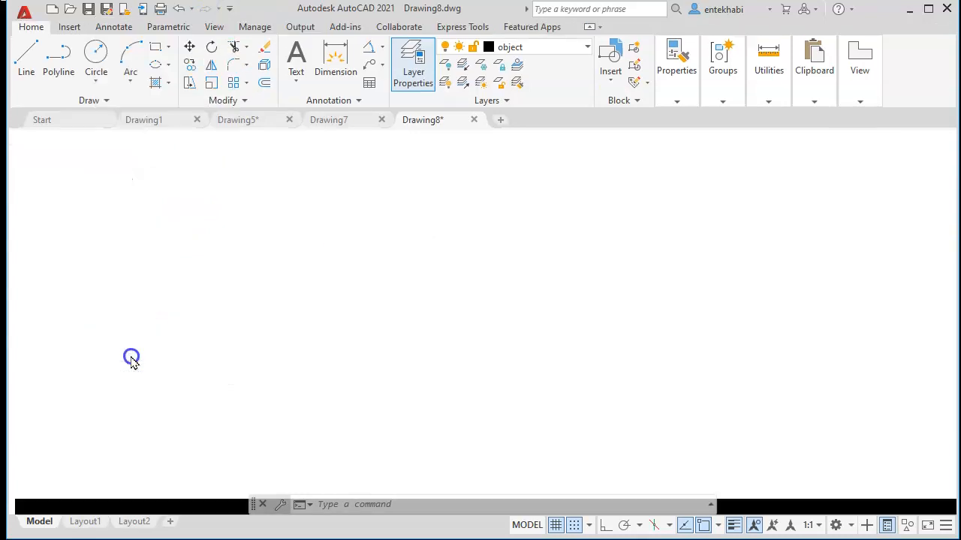
pyautogui.click(230, 9)
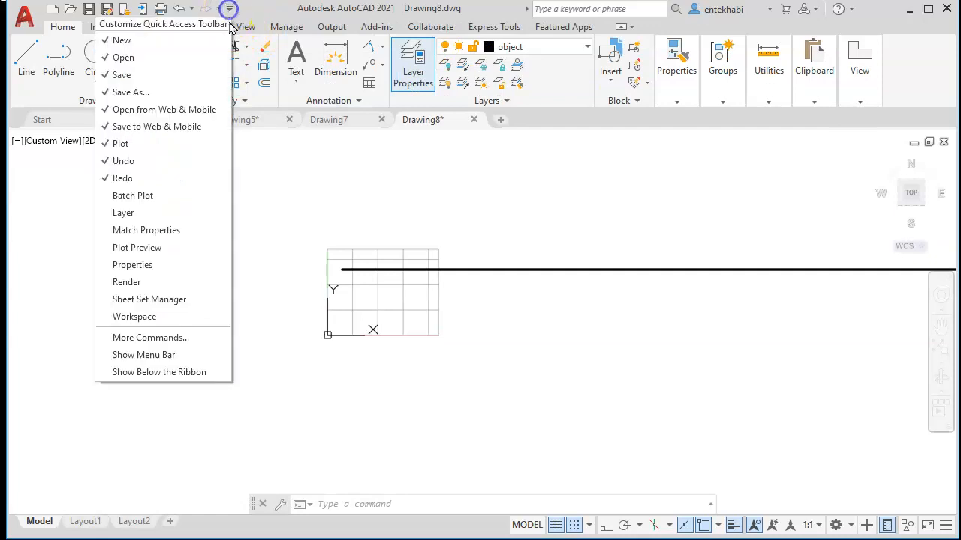
pyautogui.click(139, 356)
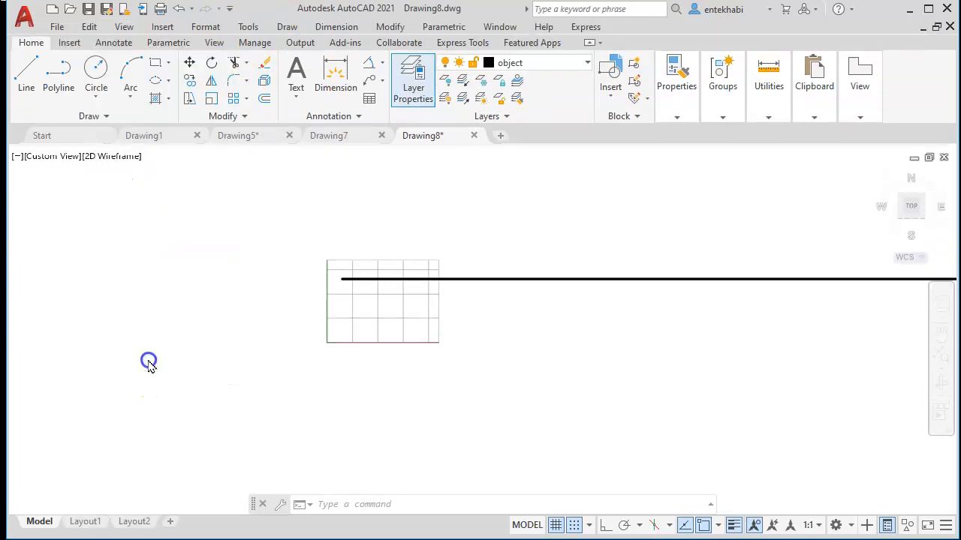
# Set the drawing limits with the default lower-left corner and an upper-right corner of 280,216.
pyautogui.click(205, 26)
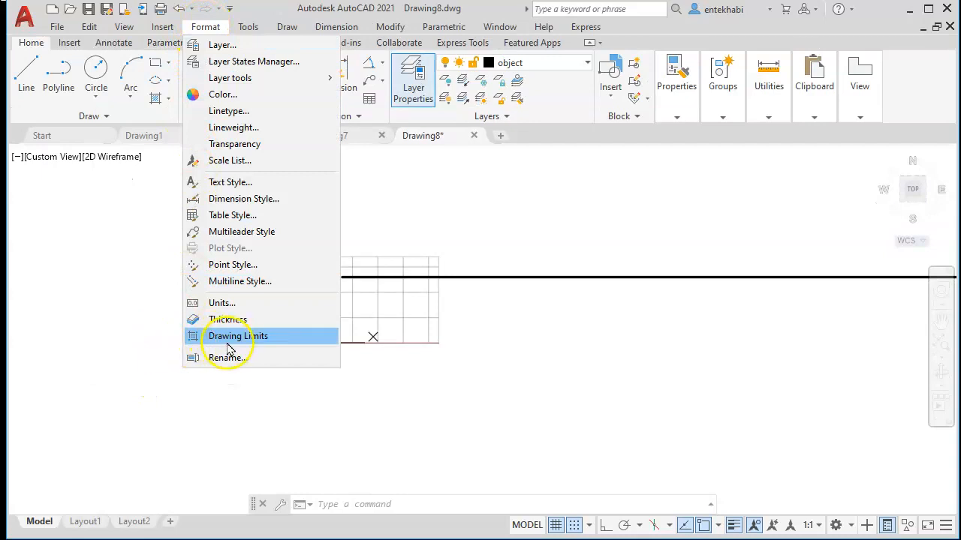
pyautogui.click(347, 506)
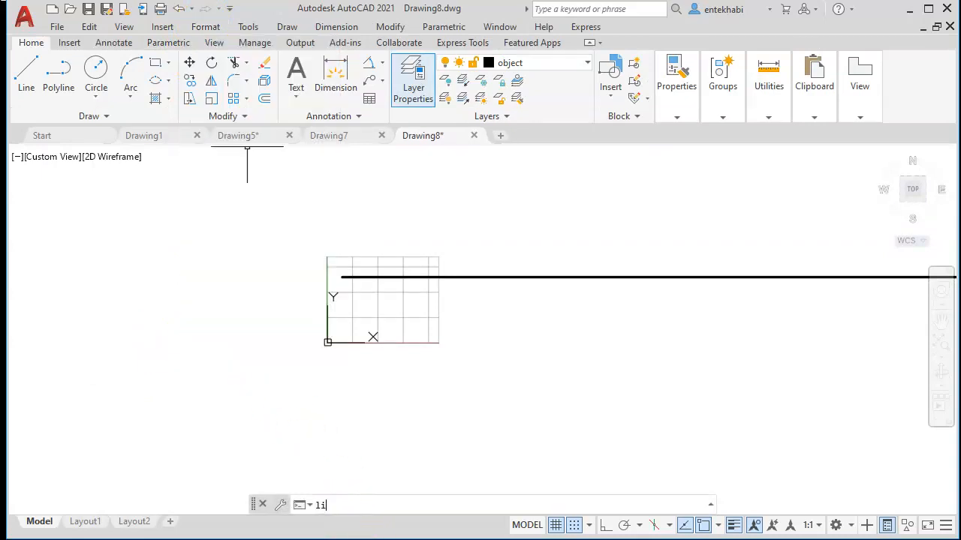
pyautogui.write('limits')
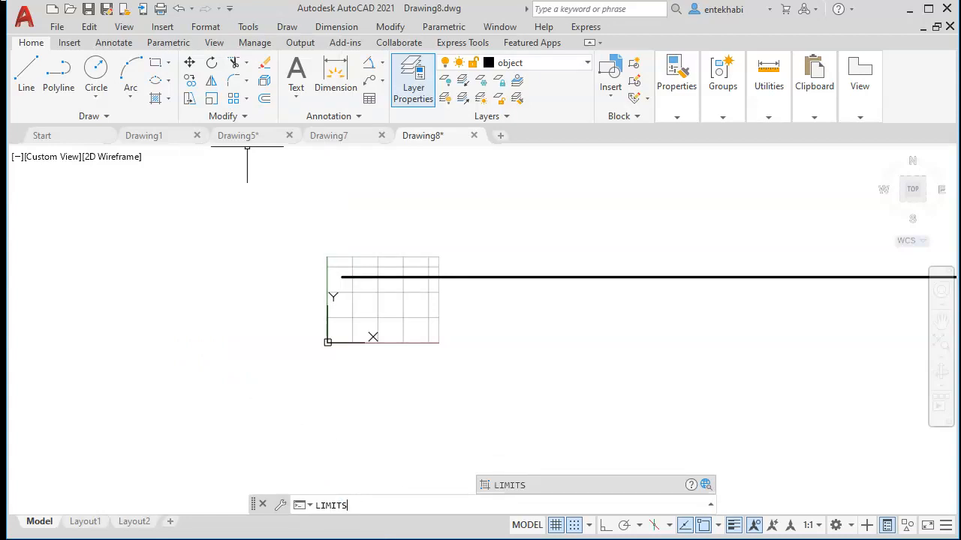
pyautogui.press('Return')
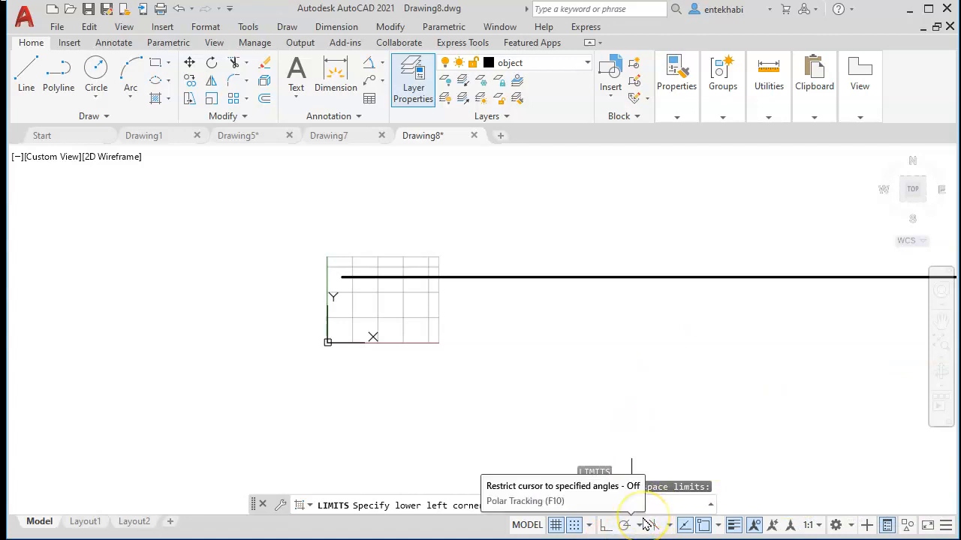
pyautogui.press('Return')
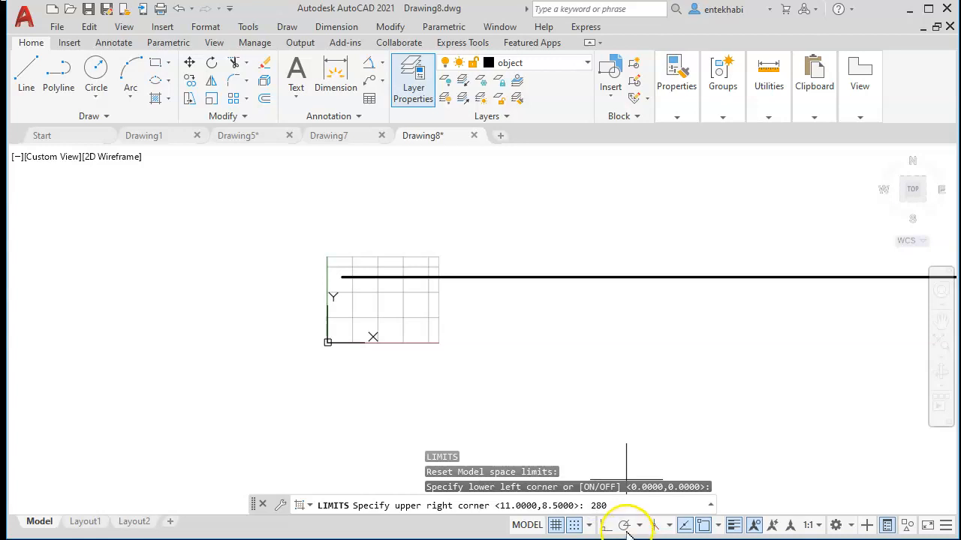
pyautogui.write(',')
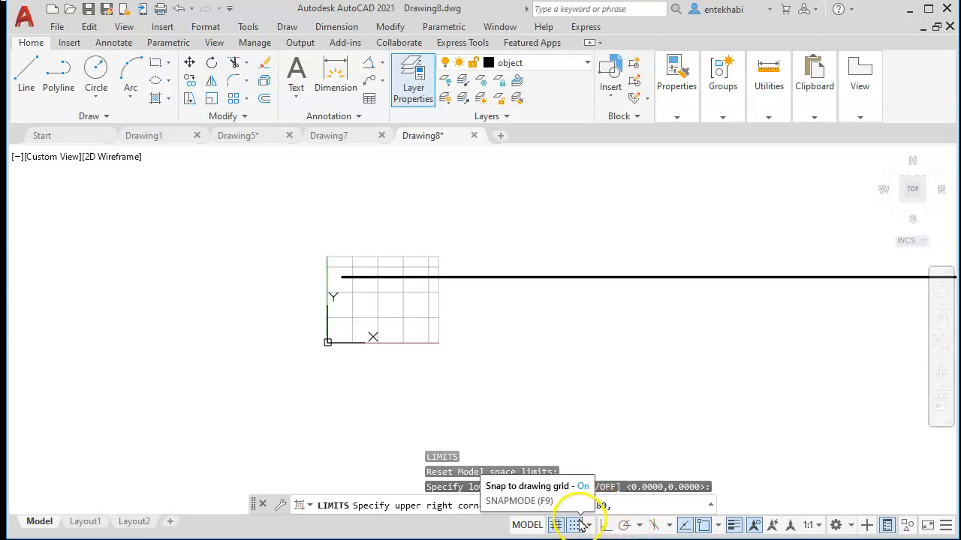
pyautogui.write('216')
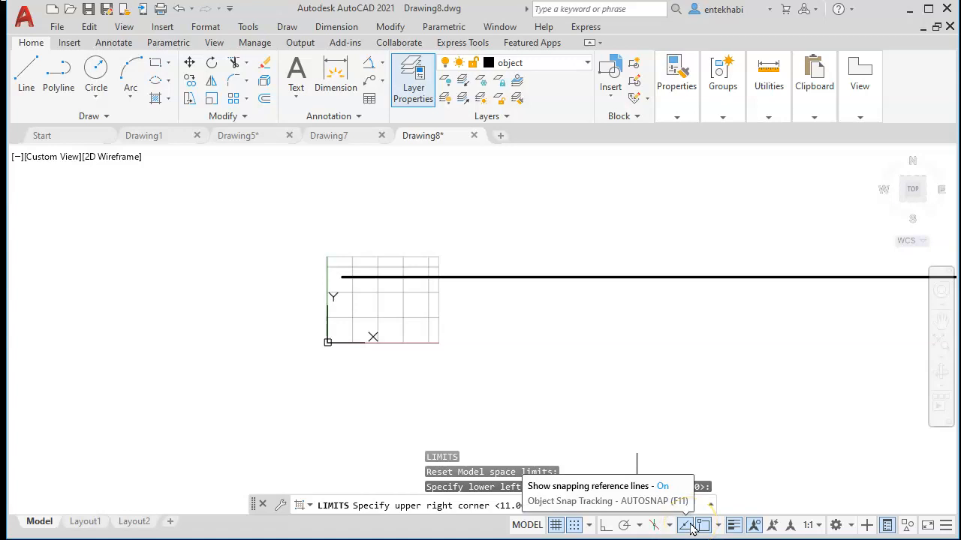
pyautogui.press('Return')
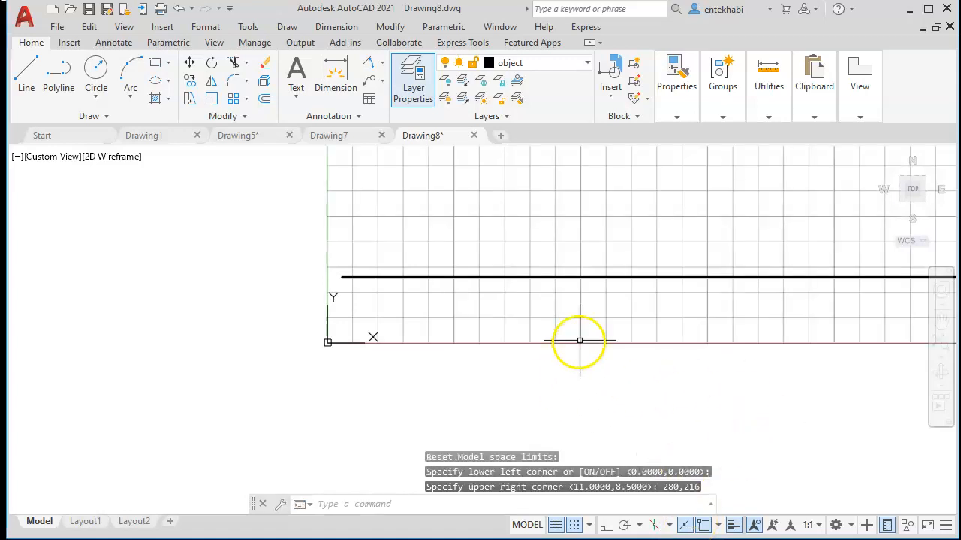
# Move the 140-unit horizontal line by its midpoint from the grid's lower-left corner to about the centre of the grid.
pyautogui.scroll(-1, 623, 334)
pyautogui.moveTo(626, 334); pyautogui.dragTo(453, 365, button='middle')
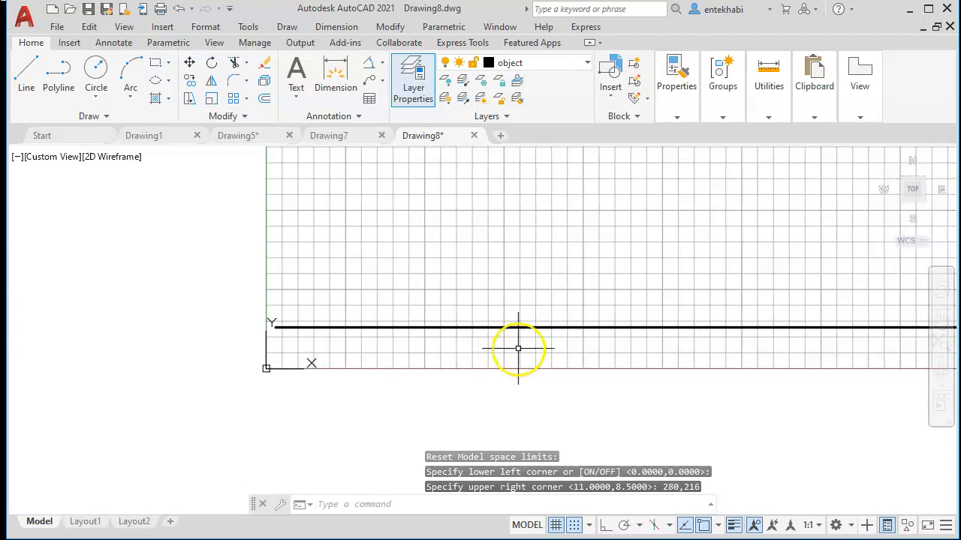
pyautogui.scroll(-2, 520, 344)
pyautogui.moveTo(588, 319); pyautogui.dragTo(401, 375, button='middle')
pyautogui.scroll(2, 436, 386)
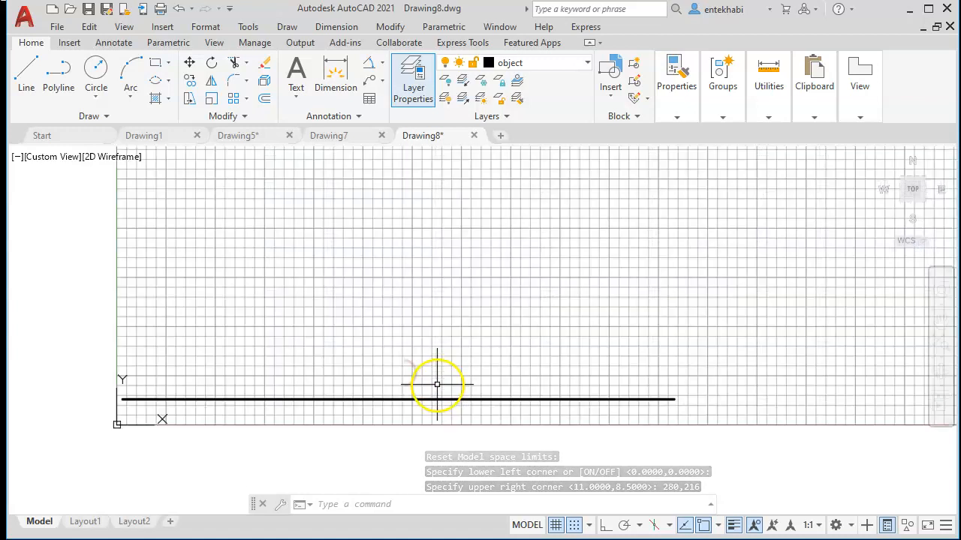
pyautogui.scroll(-2, 438, 386)
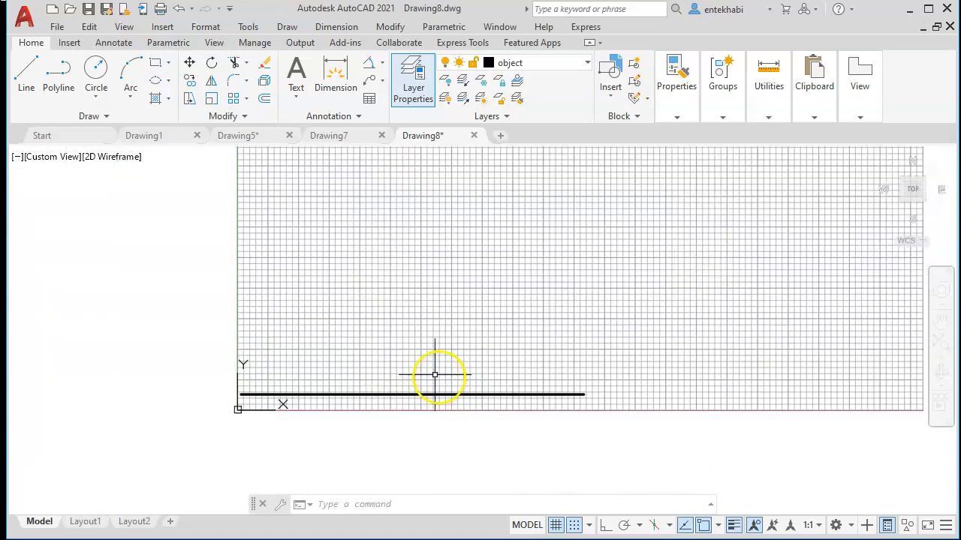
pyautogui.moveTo(455, 307); pyautogui.dragTo(387, 385, button='middle')
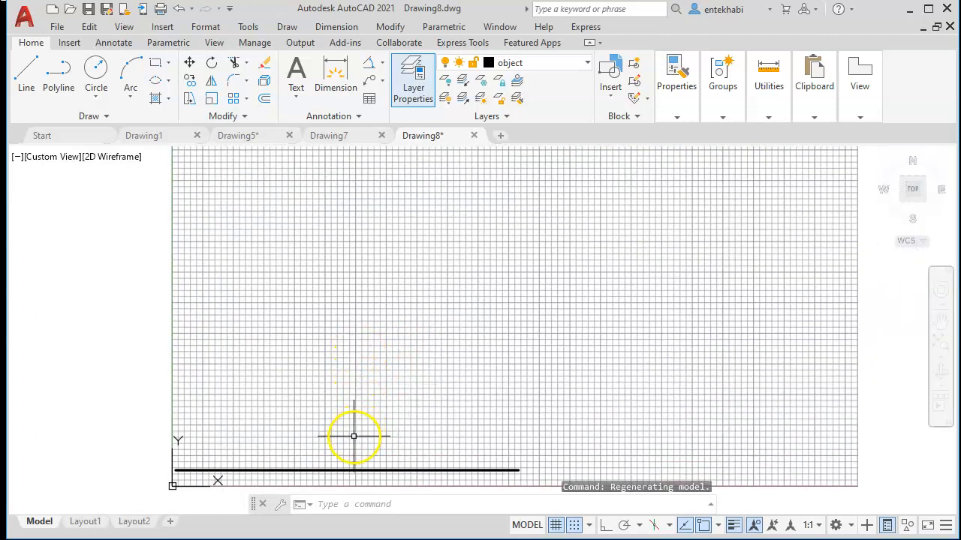
pyautogui.click(317, 470)
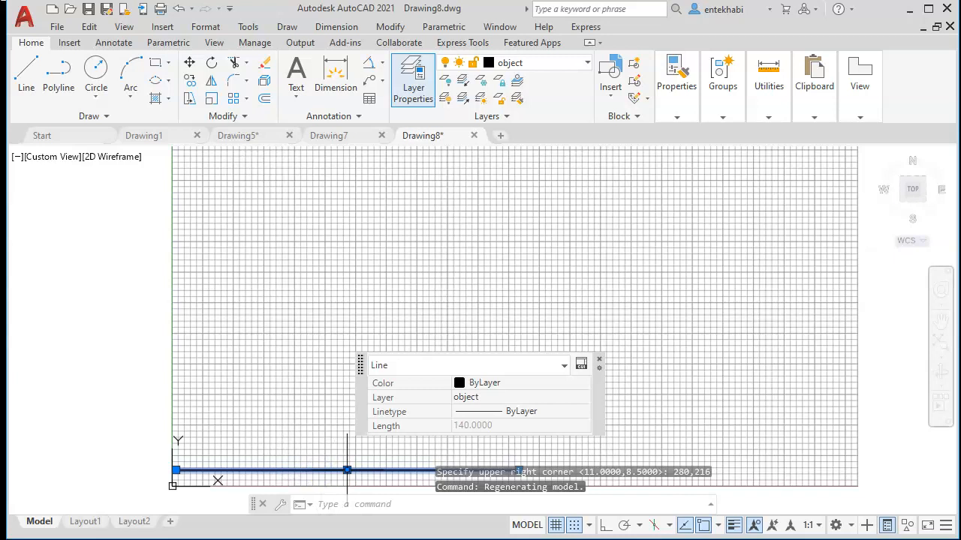
pyautogui.click(347, 471)
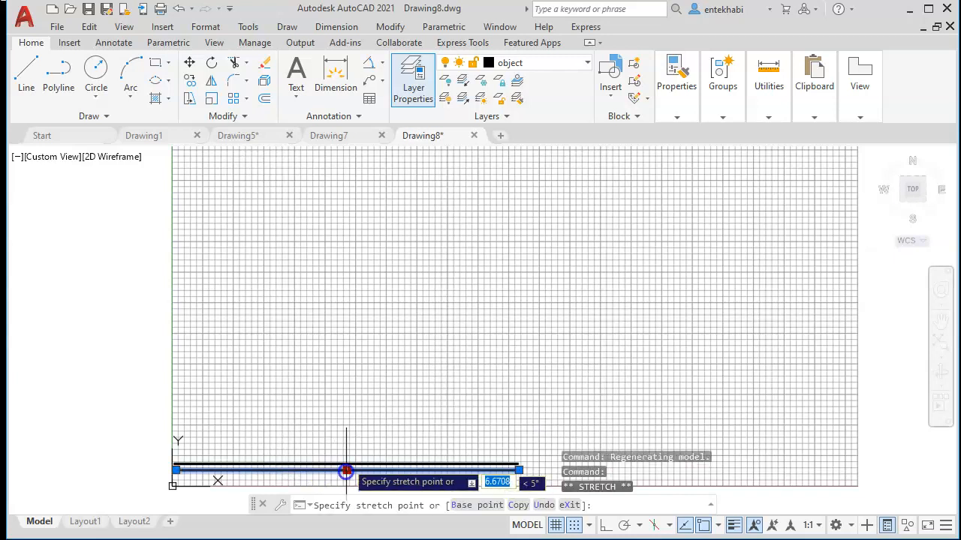
pyautogui.click(497, 225)
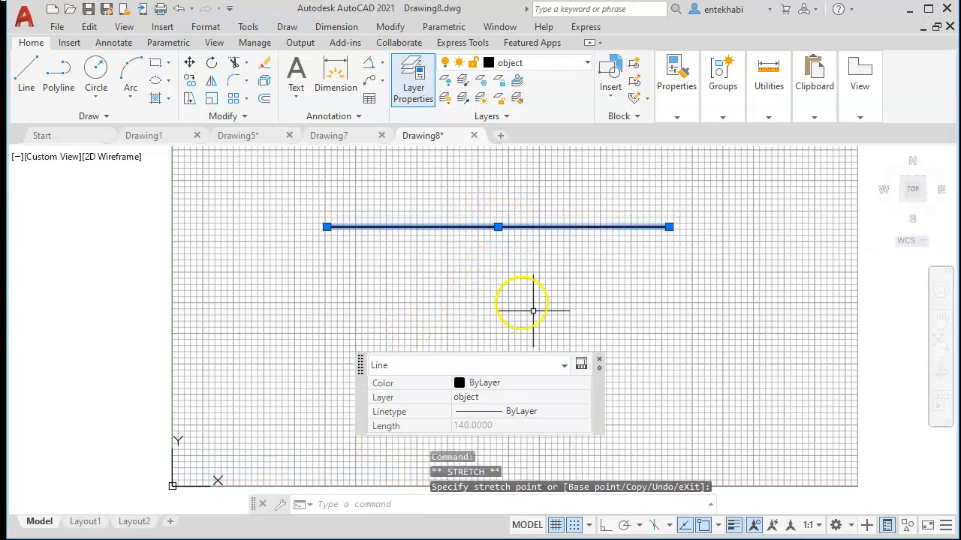
pyautogui.press('Escape')
pyautogui.scroll(-2, 535, 346)
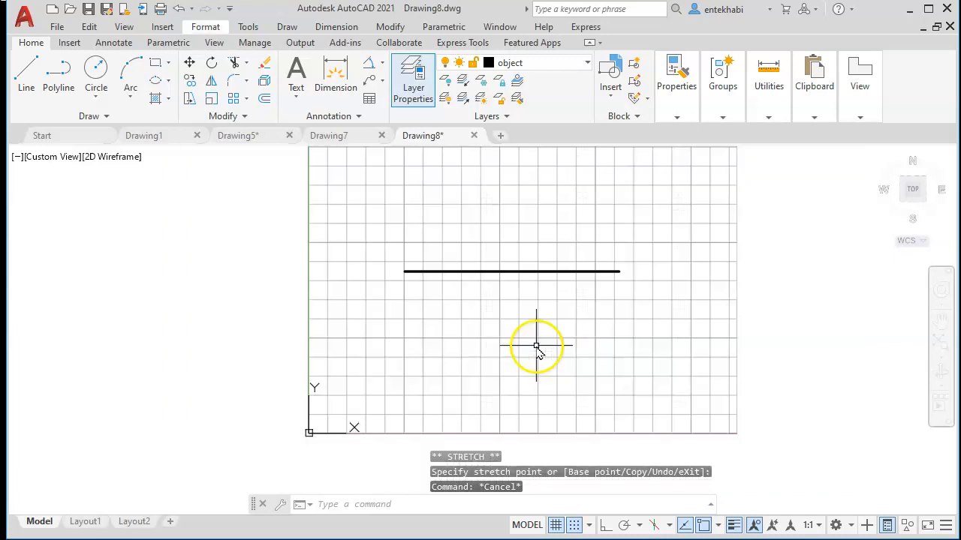
pyautogui.moveTo(499, 351)
pyautogui.mouseDown(button='middle')
pyautogui.moveTo(436, 373)
pyautogui.moveTo(418, 397)
pyautogui.mouseUp(button='middle')
pyautogui.scroll(2, 442, 354)
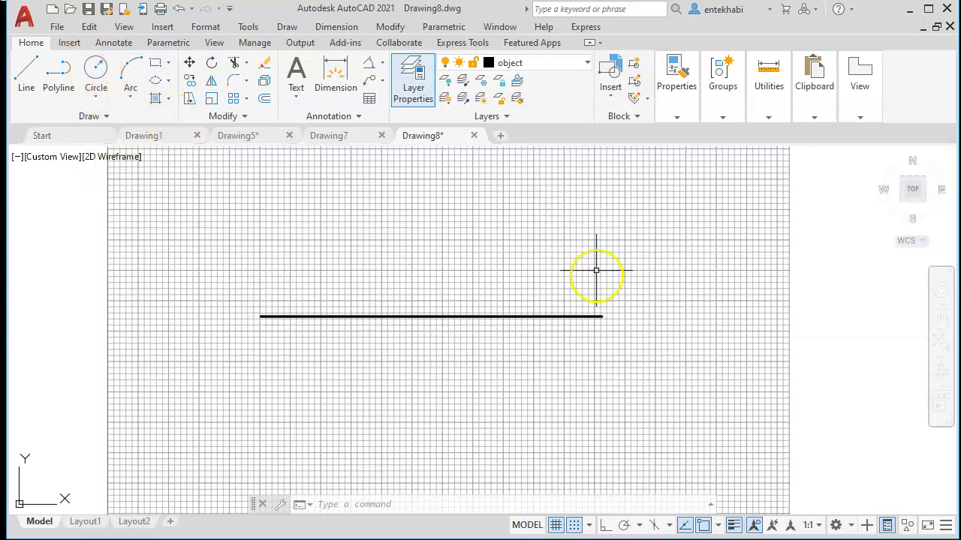
# Draw an Axis, End ellipse between the horizontal line's two endpoints, with the 60° rotation around the major axis given in the assignment drawing.
pyautogui.click(169, 81)
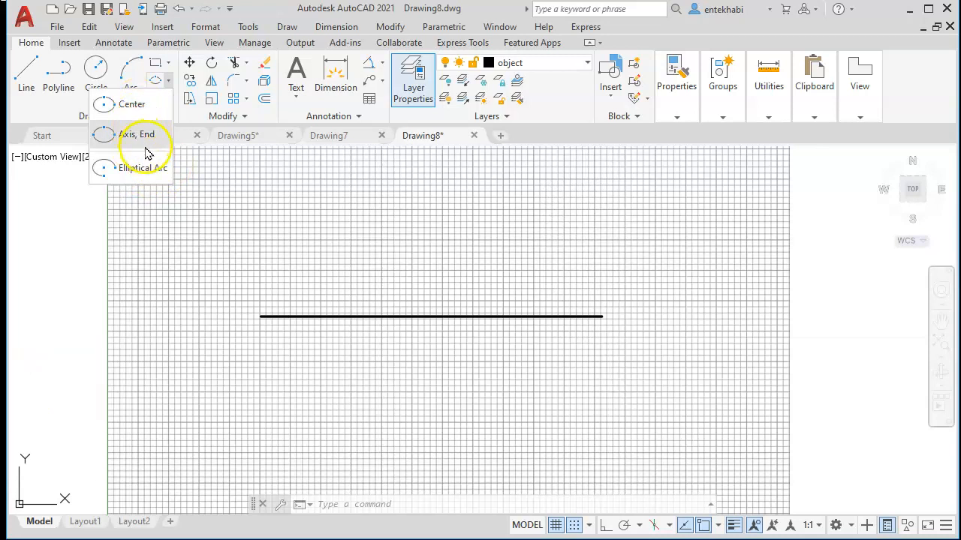
pyautogui.click(120, 142)
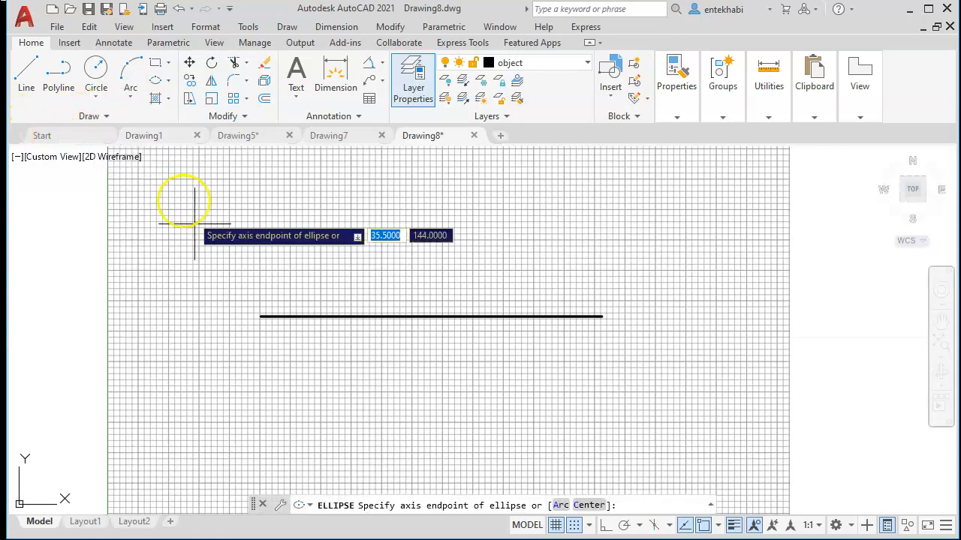
pyautogui.click(261, 316)
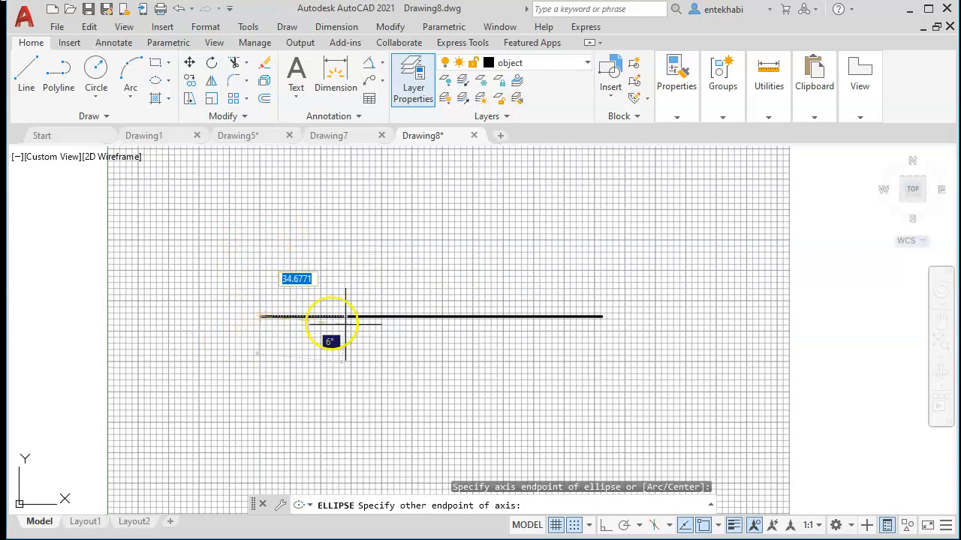
pyautogui.click(601, 316)
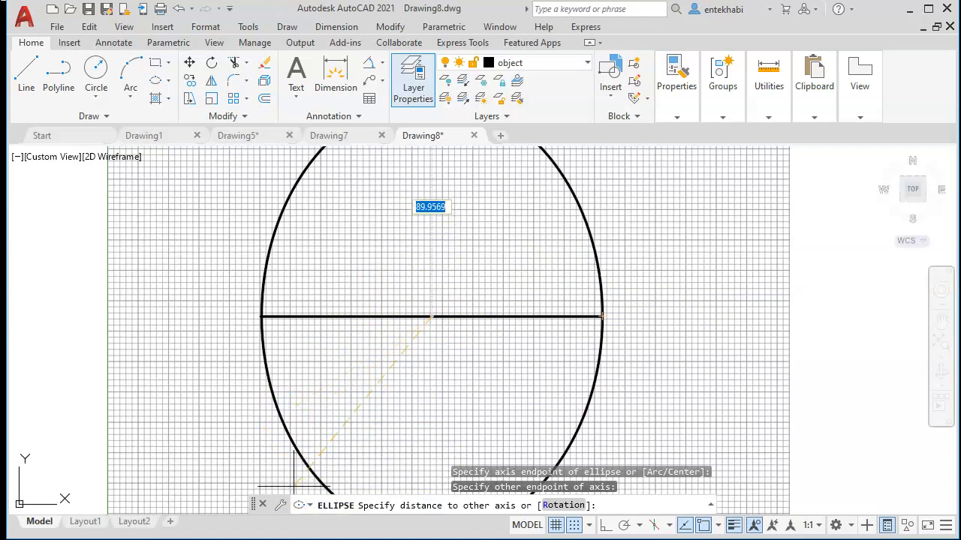
pyautogui.hotkey('alt', 'Tab')
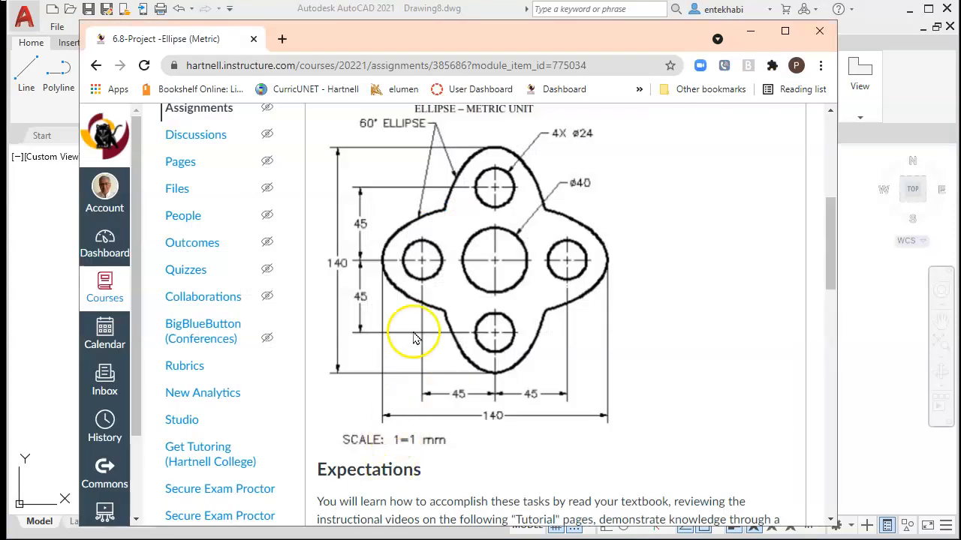
pyautogui.scroll(1, 419, 150)
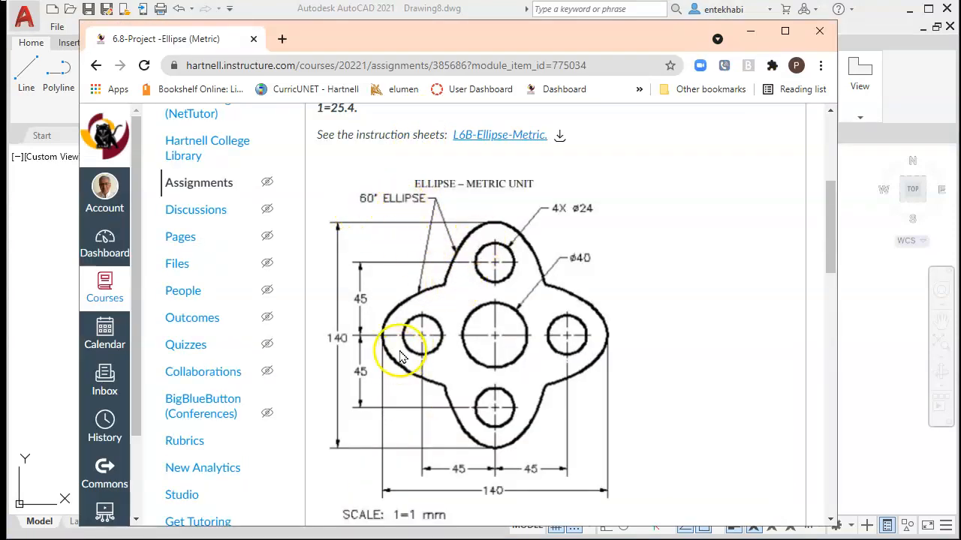
pyautogui.click(750, 35)
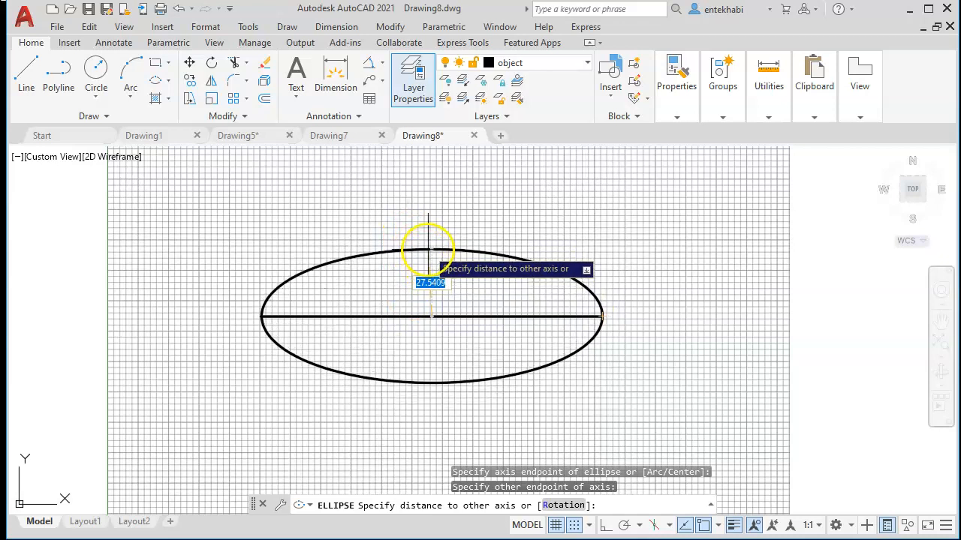
pyautogui.click(556, 506)
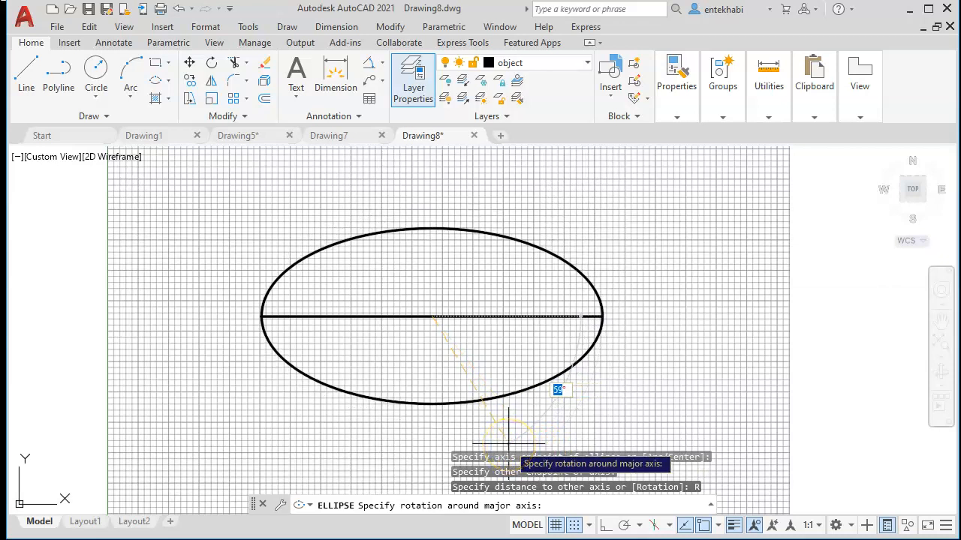
pyautogui.write('60')
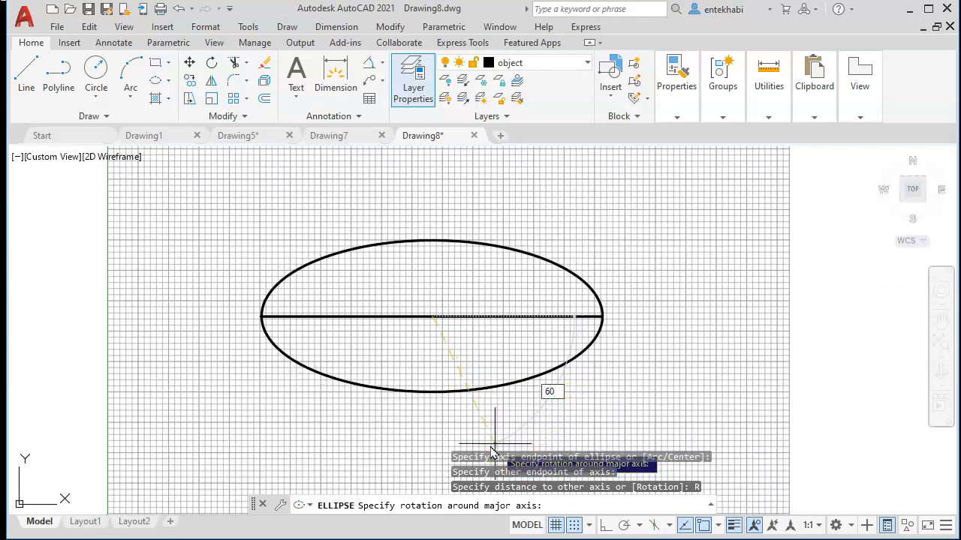
pyautogui.press('Return')
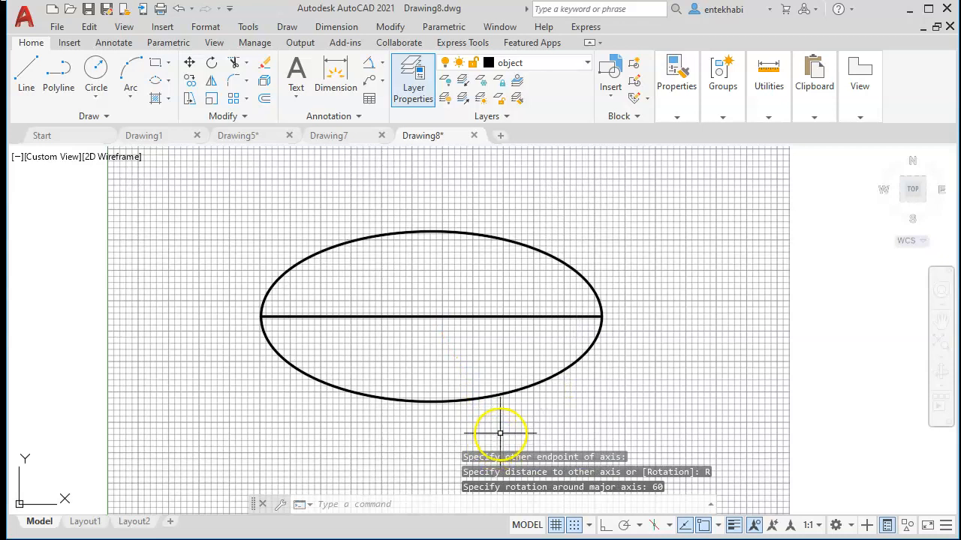
# Start a second ellipse centred on the horizontal line's midpoint and give it a vertical half-axis of 70 units, using Ortho and the assignment's overall height.
pyautogui.click(170, 84)
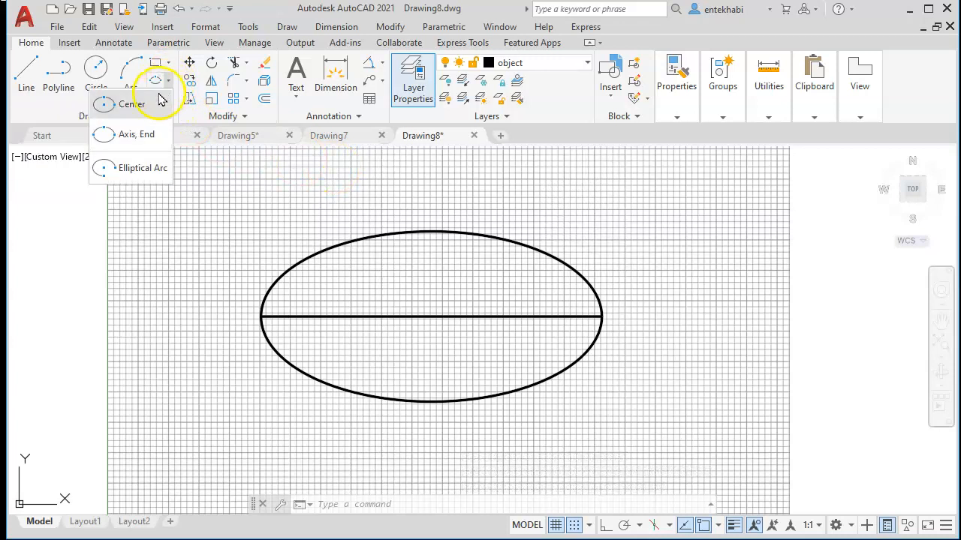
pyautogui.click(124, 107)
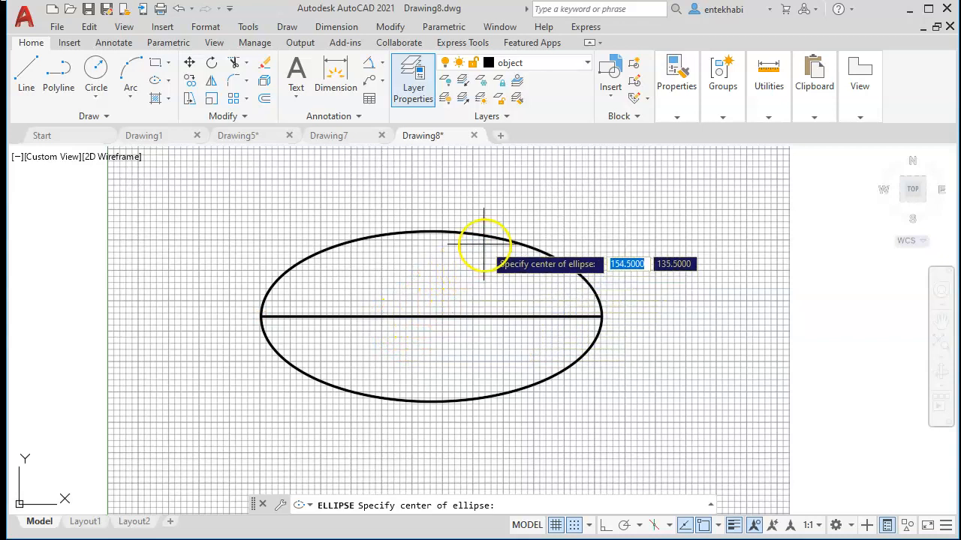
pyautogui.keyDown('shift'); pyautogui.rightClick(529, 212); pyautogui.keyUp('shift')
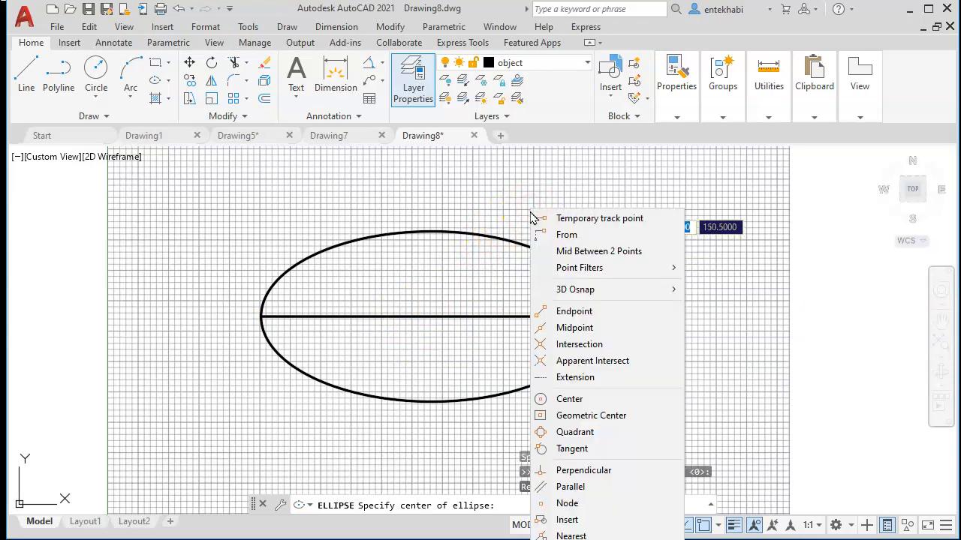
pyautogui.click(595, 328)
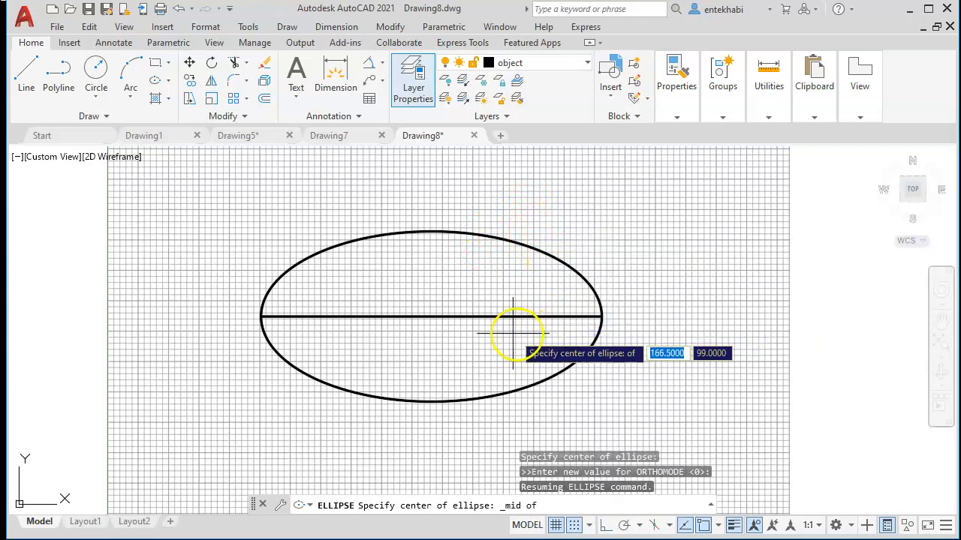
pyautogui.click(434, 317)
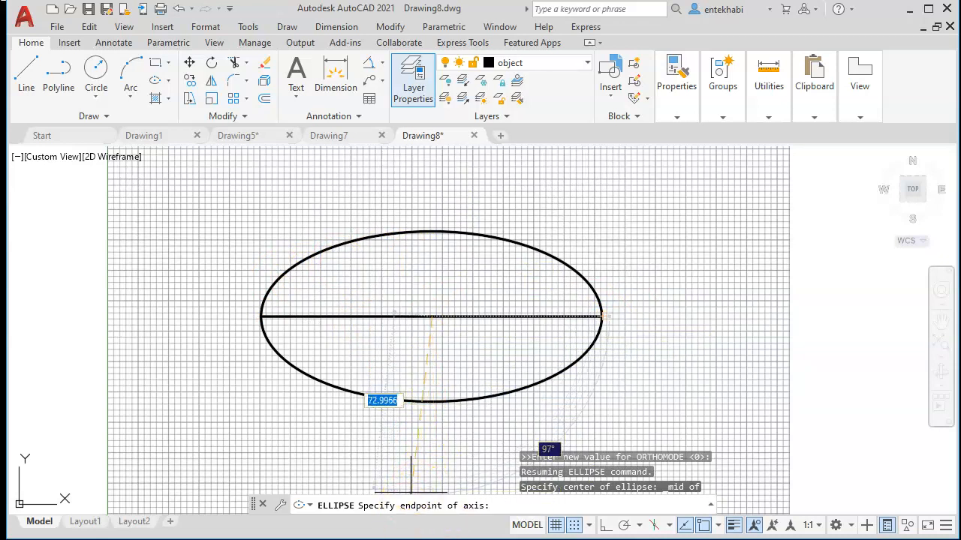
pyautogui.hotkey('alt', 'Tab')
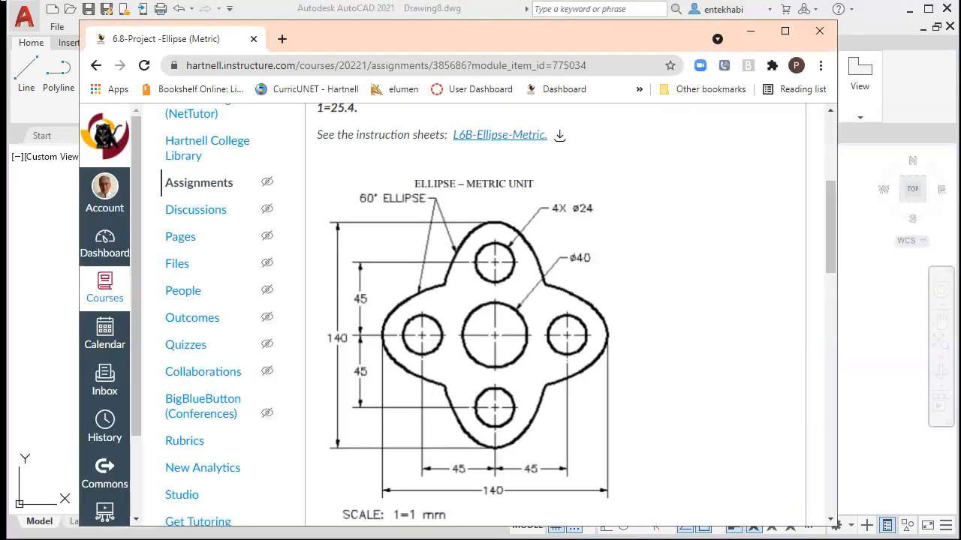
pyautogui.click(748, 33)
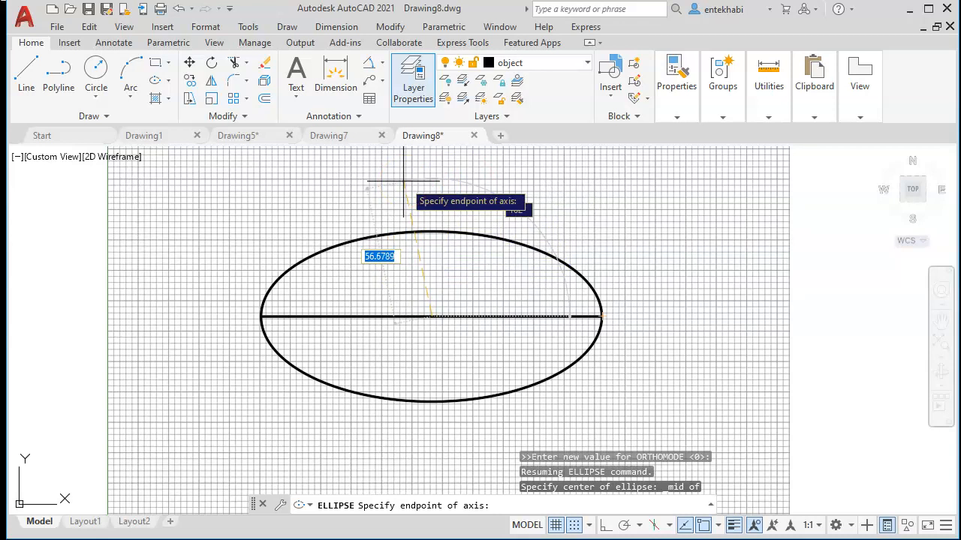
pyautogui.press('F8')
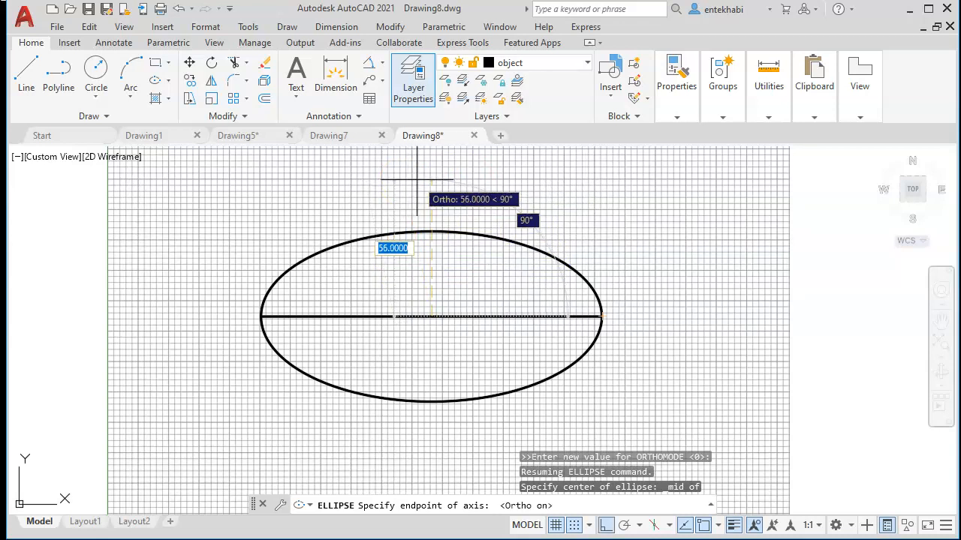
pyautogui.write('70')
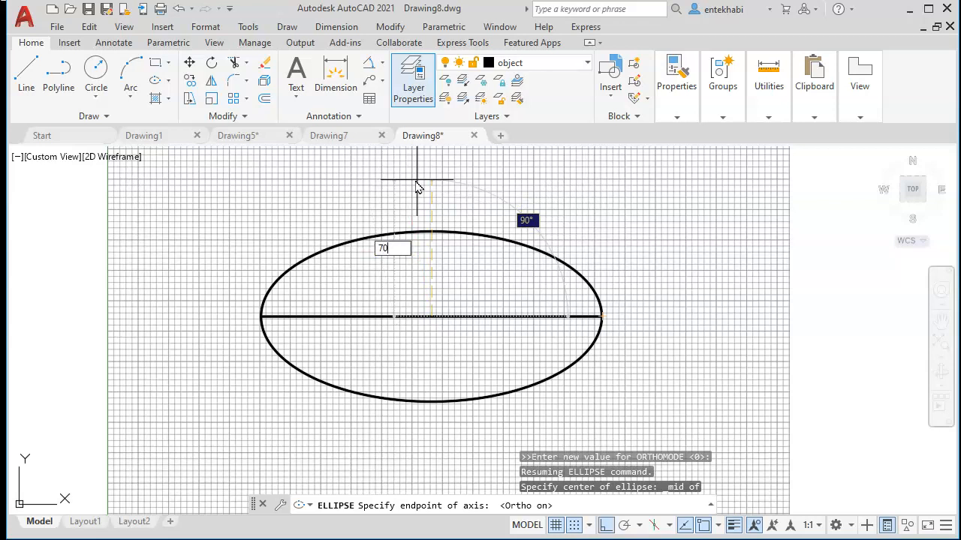
pyautogui.press('Return')
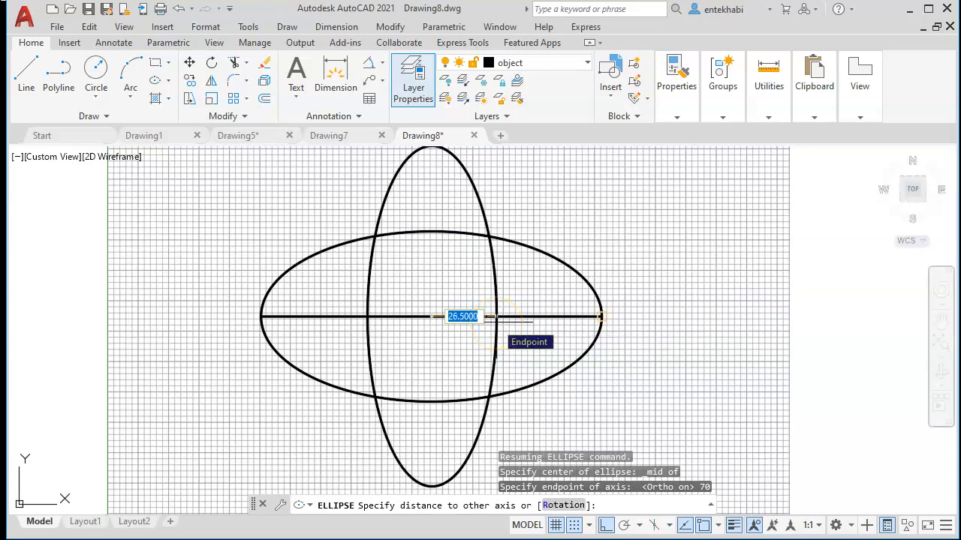
# Turn Ortho off and complete the vertical ellipse with a rotation of 60° around its major axis.
pyautogui.press('F8')
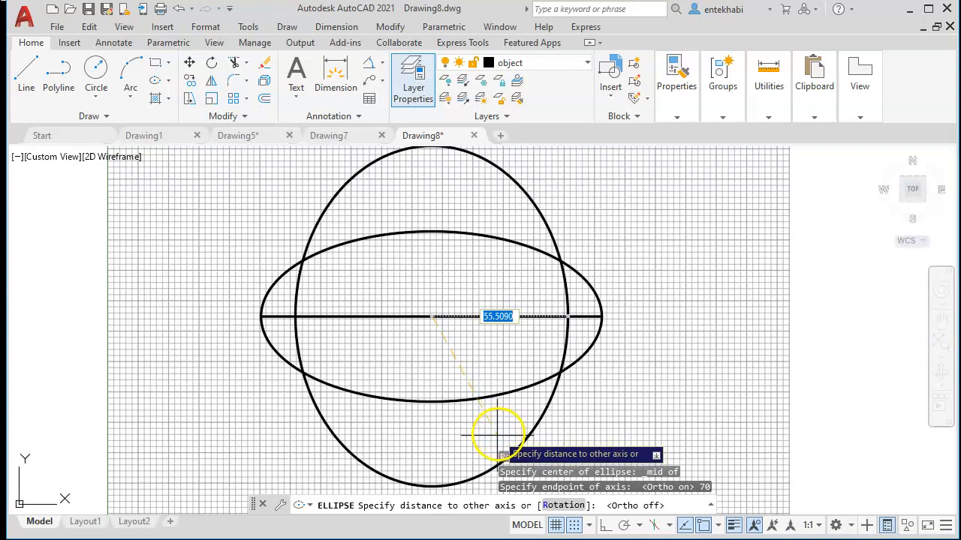
pyautogui.click(559, 506)
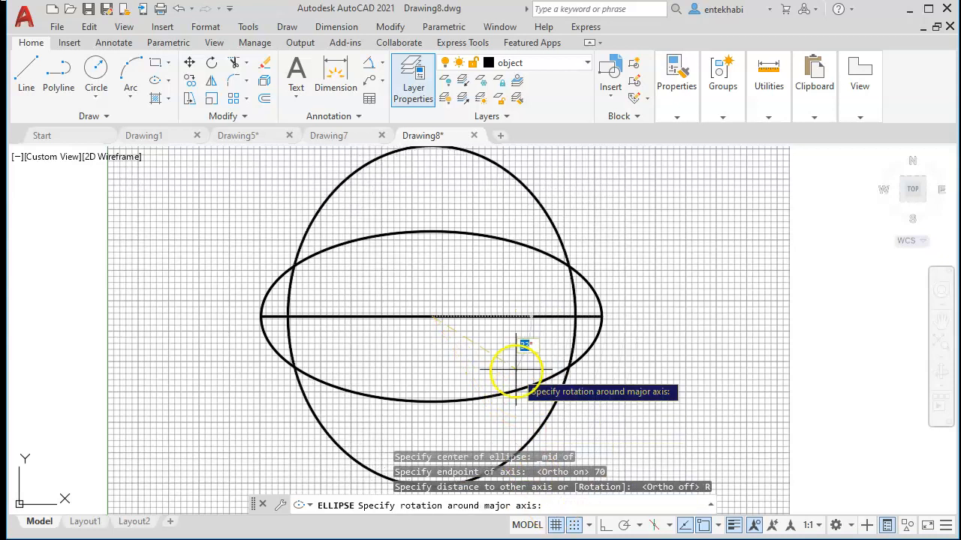
pyautogui.write('60')
pyautogui.click(431, 386)
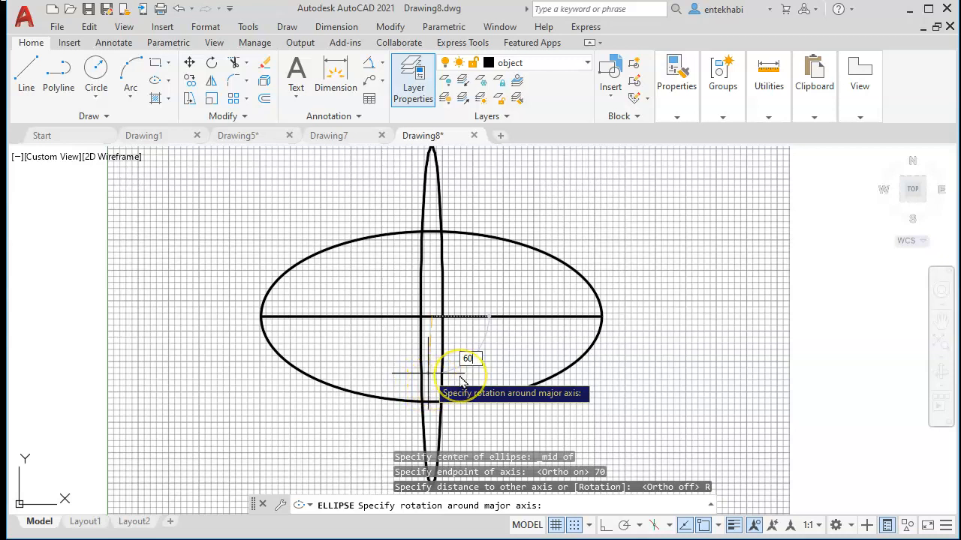
pyautogui.press('Return')
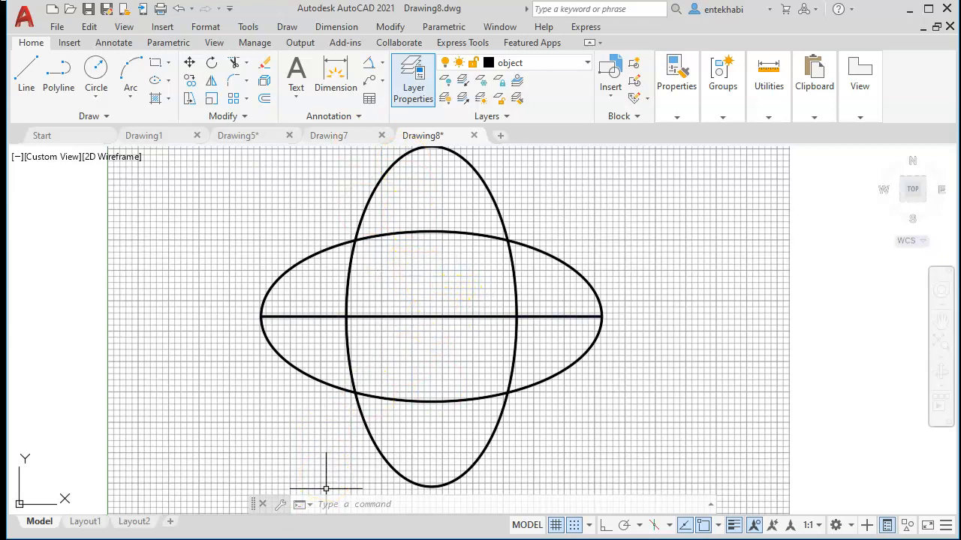
# Check the hole sizes in the assignment drawing, then start a circle and add Midpoint to the running object snaps.
pyautogui.scroll(-5, 439, 392)
pyautogui.scroll(5, 442, 390)
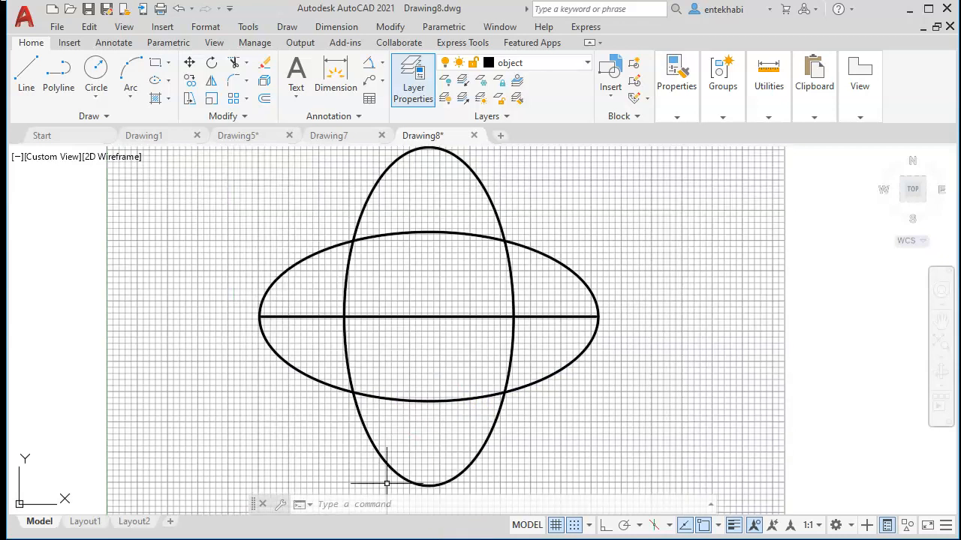
pyautogui.hotkey('alt', 'Tab')
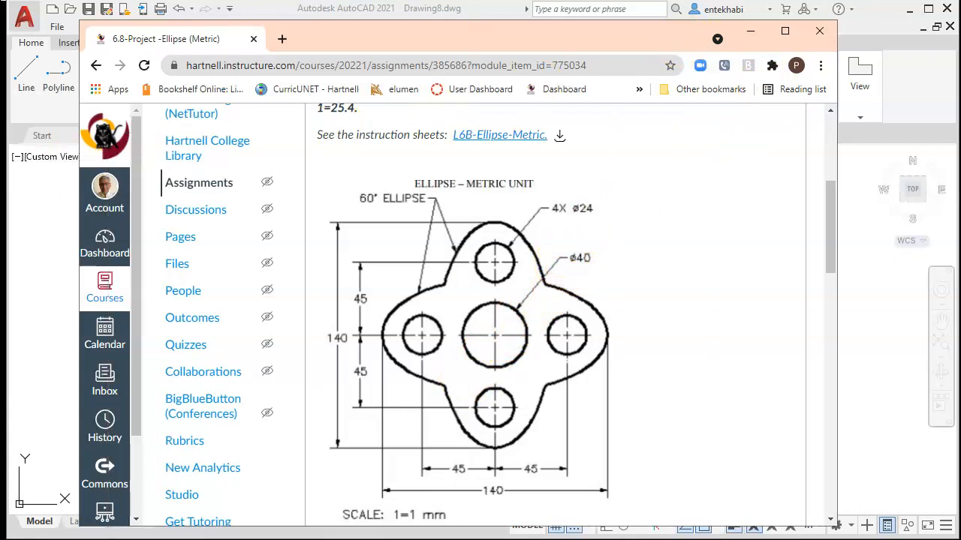
pyautogui.click(46, 225)
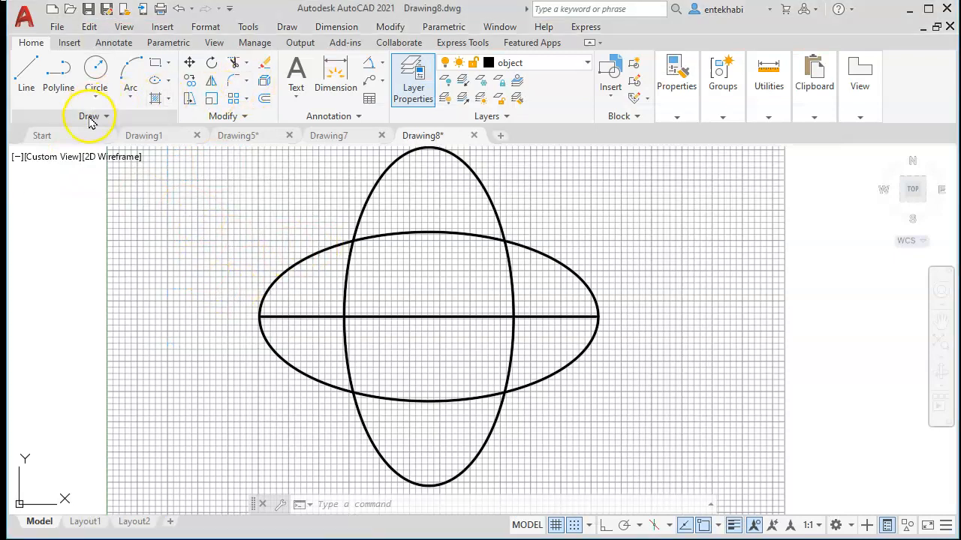
pyautogui.click(95, 79)
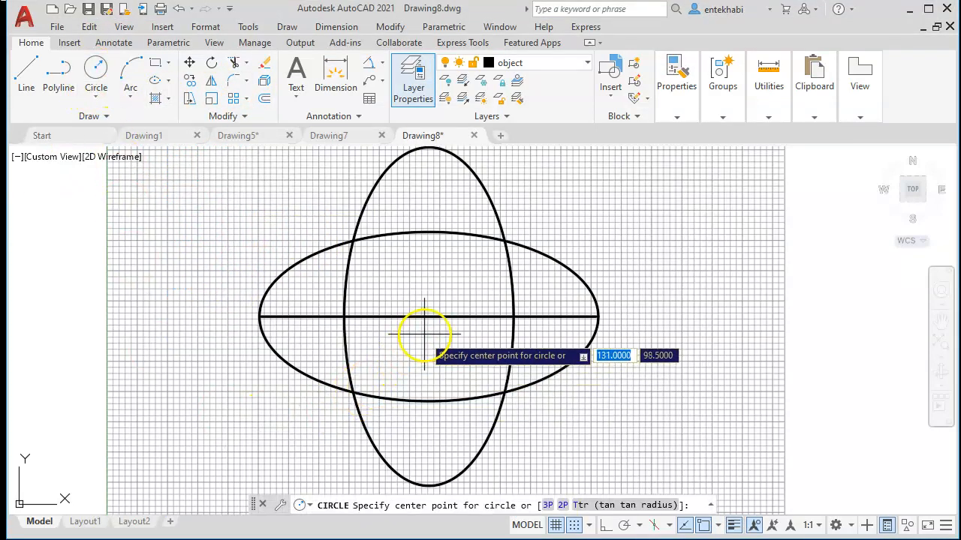
pyautogui.keyDown('shift'); pyautogui.rightClick(445, 273); pyautogui.keyUp('shift')
pyautogui.click(487, 539)
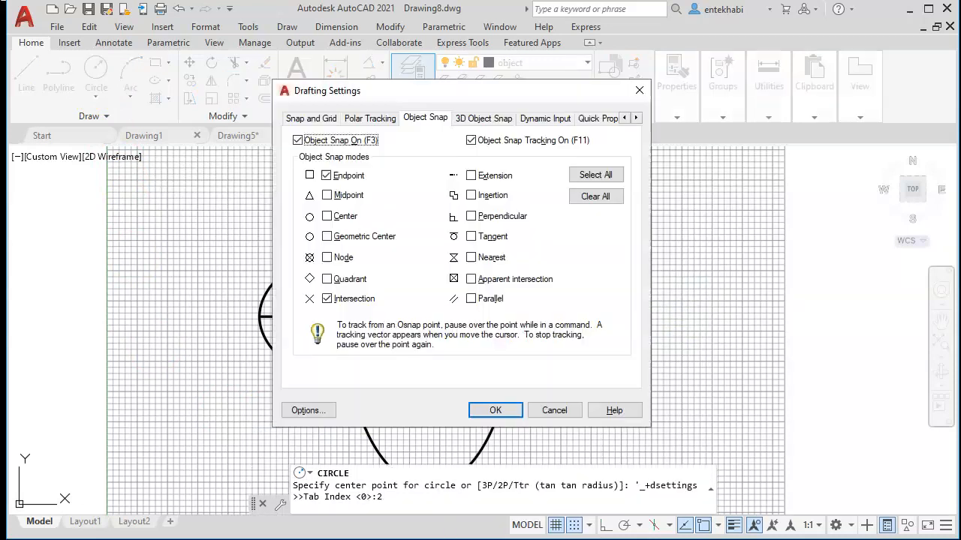
pyautogui.click(327, 195)
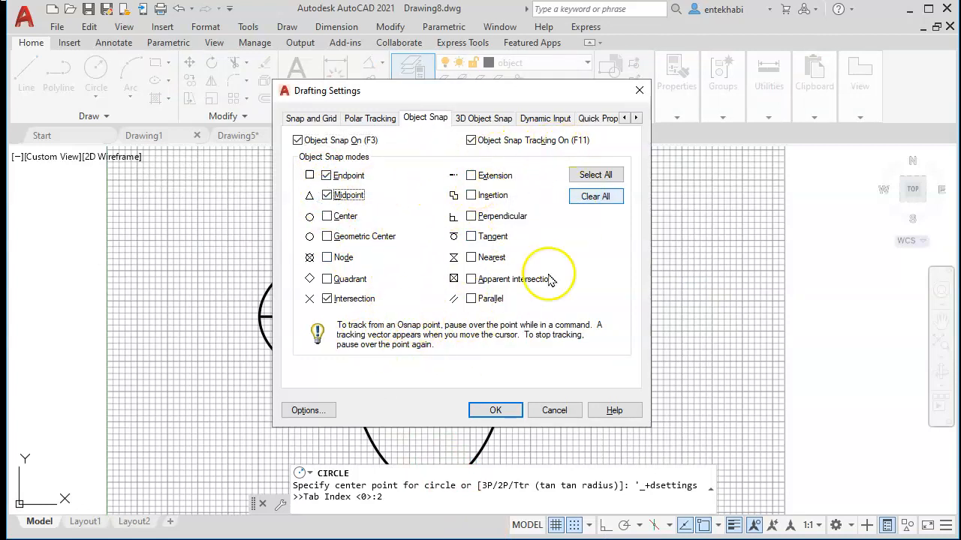
pyautogui.click(493, 412)
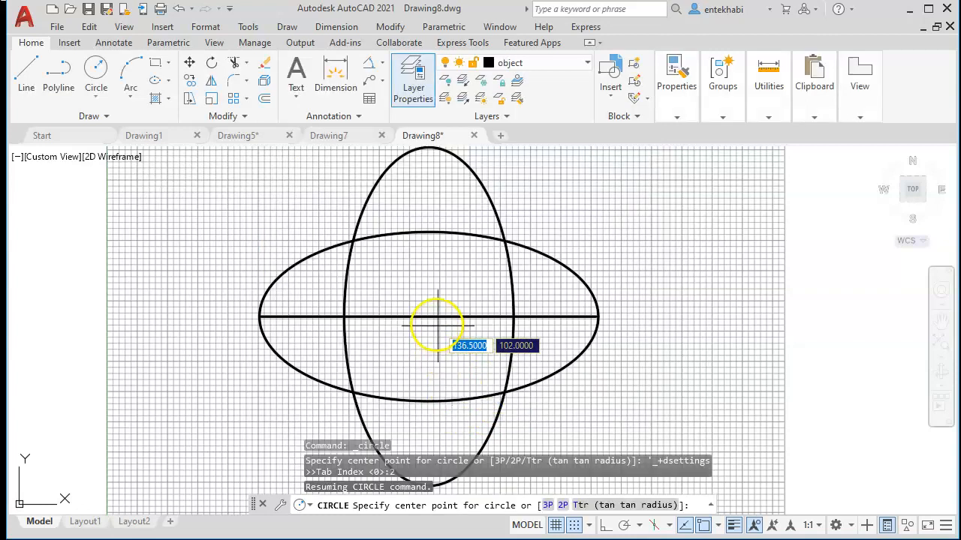
# Draw the central circle with a radius of 20 at the midpoint of the horizontal line.
pyautogui.click(429, 316)
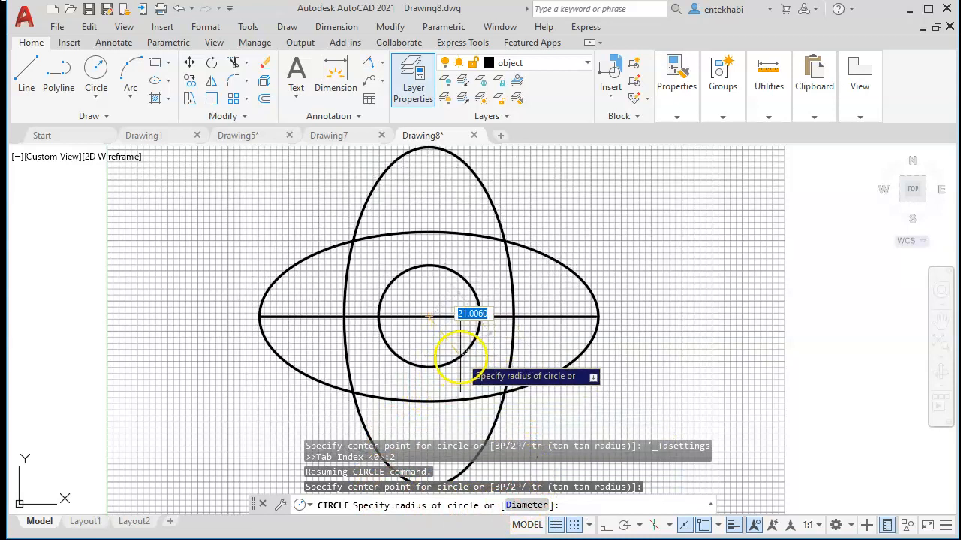
pyautogui.write('20')
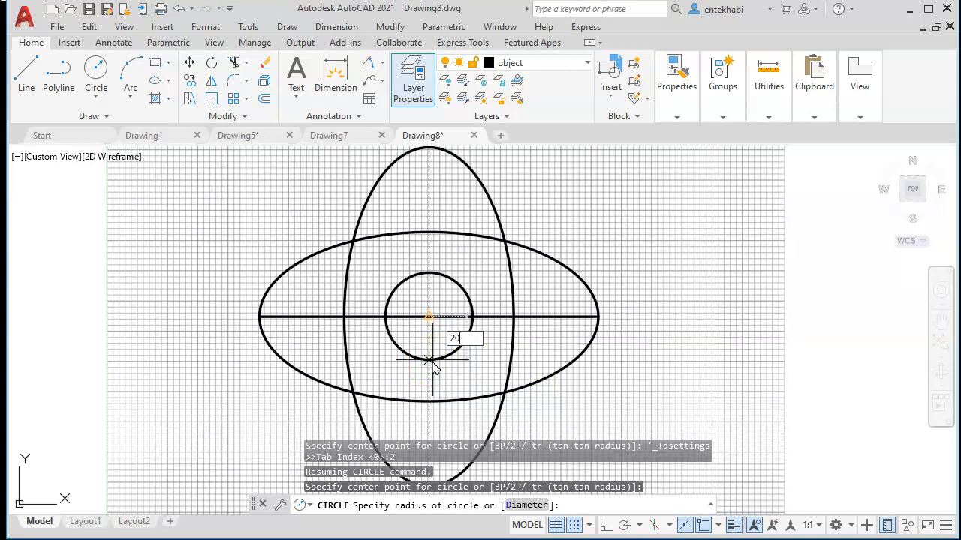
pyautogui.press('Return')
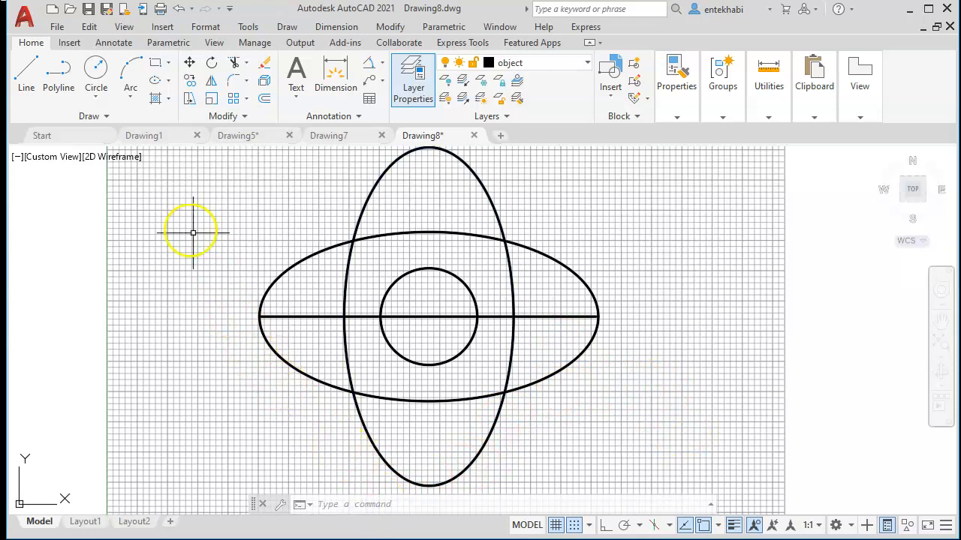
pyautogui.click(96, 96)
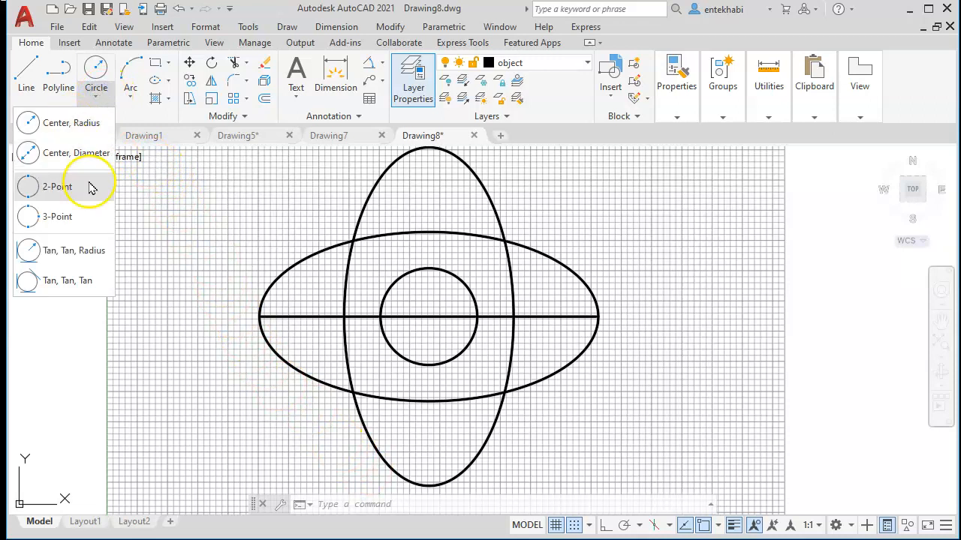
pyautogui.click(53, 155)
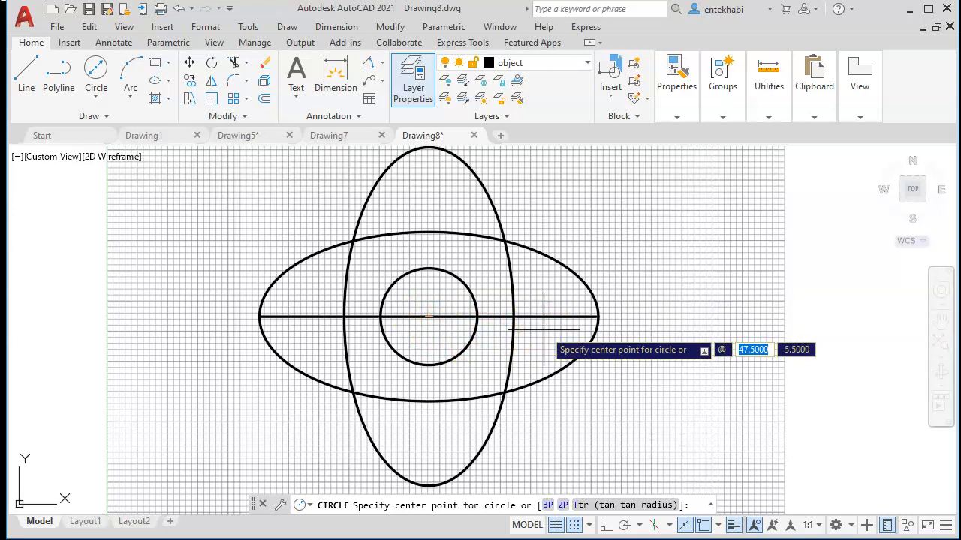
pyautogui.press('Tab')
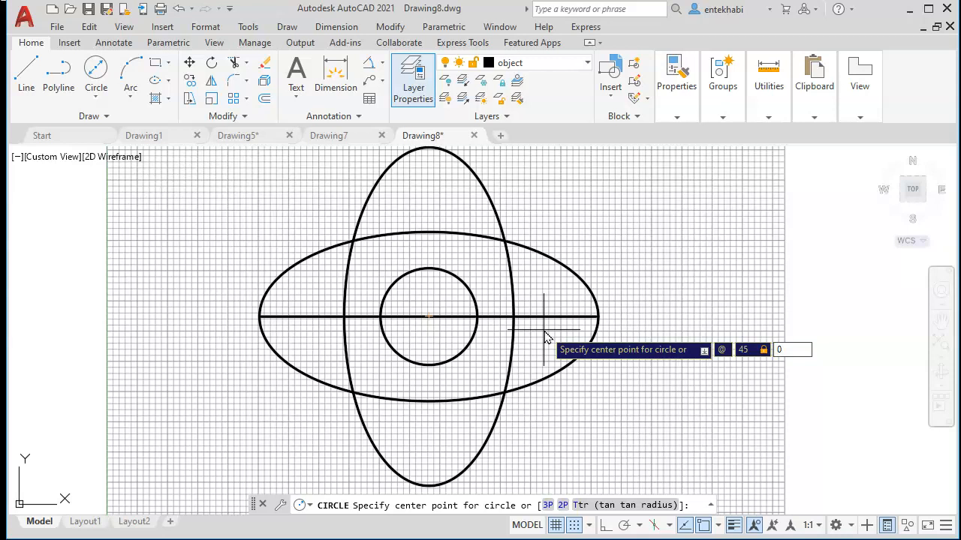
pyautogui.press('Return')
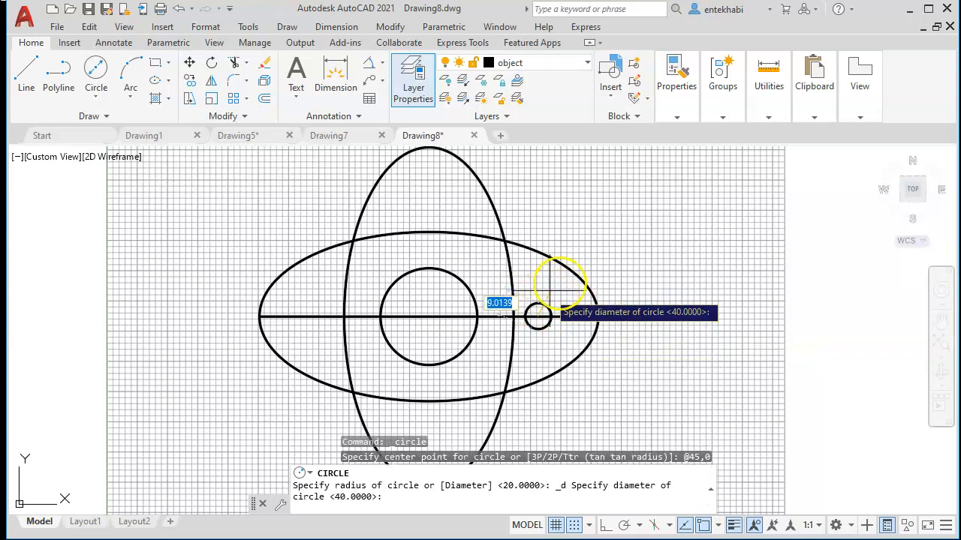
pyautogui.write('24')
pyautogui.press('Return')
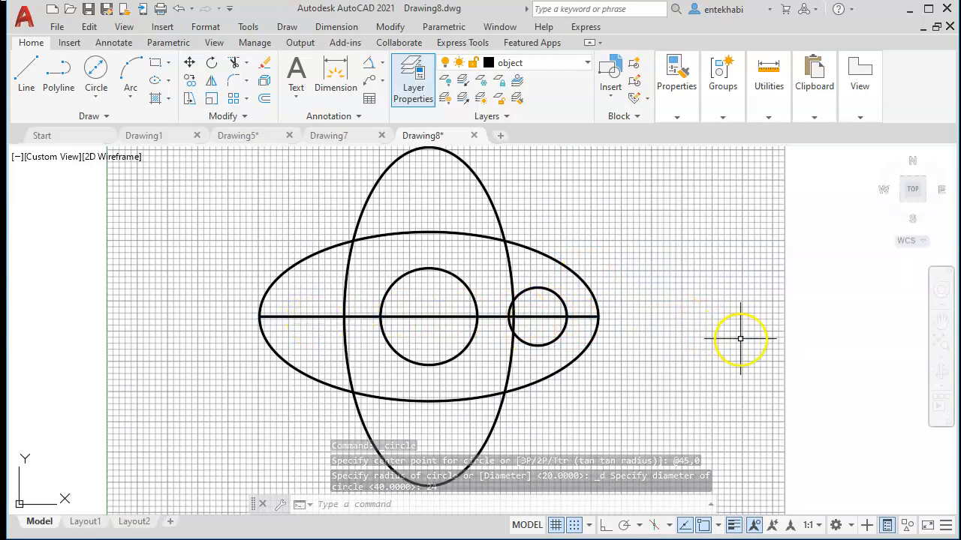
# Draw a matching radius-12 circle on the opposite side of the central circle, centred at @-90,0 from the last circle.
pyautogui.press('Return')
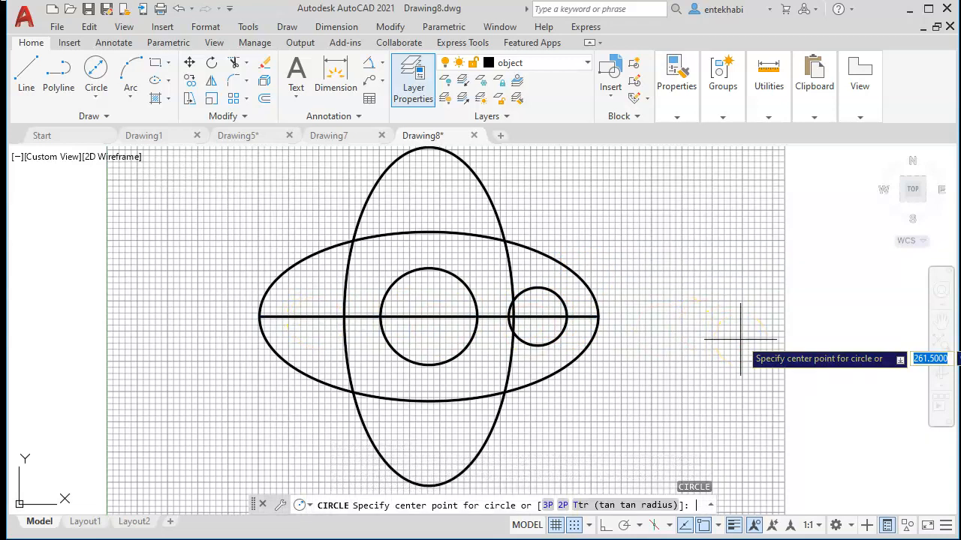
pyautogui.write('@')
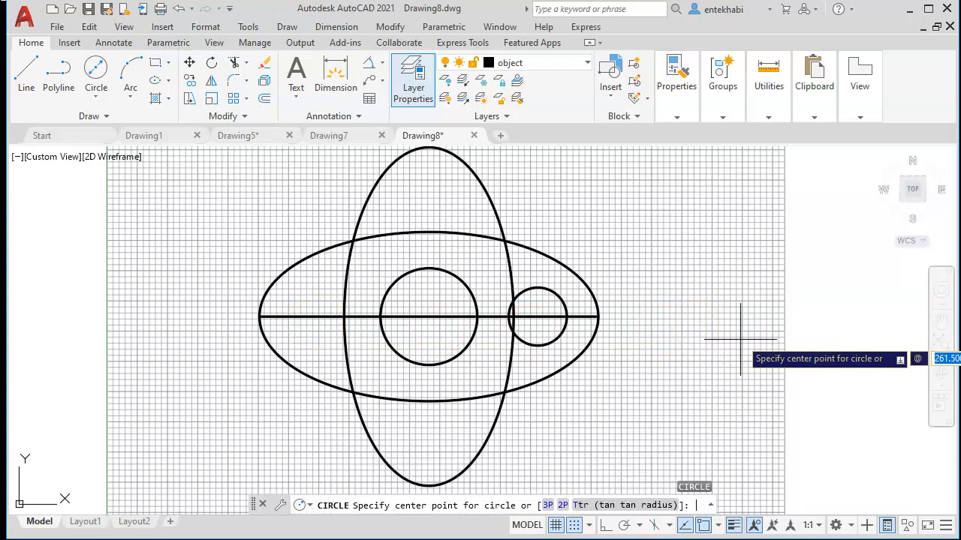
pyautogui.write('-90')
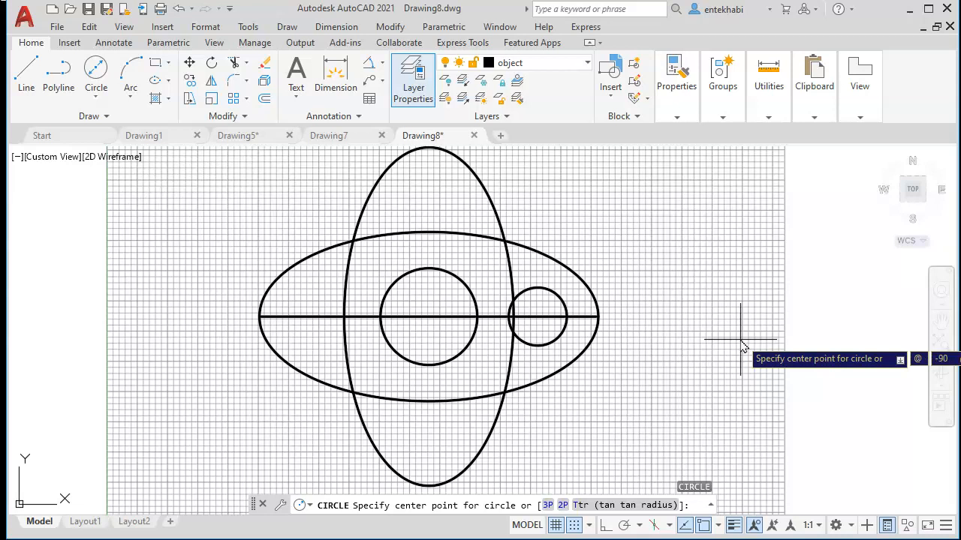
pyautogui.write(',0')
pyautogui.press('Return')
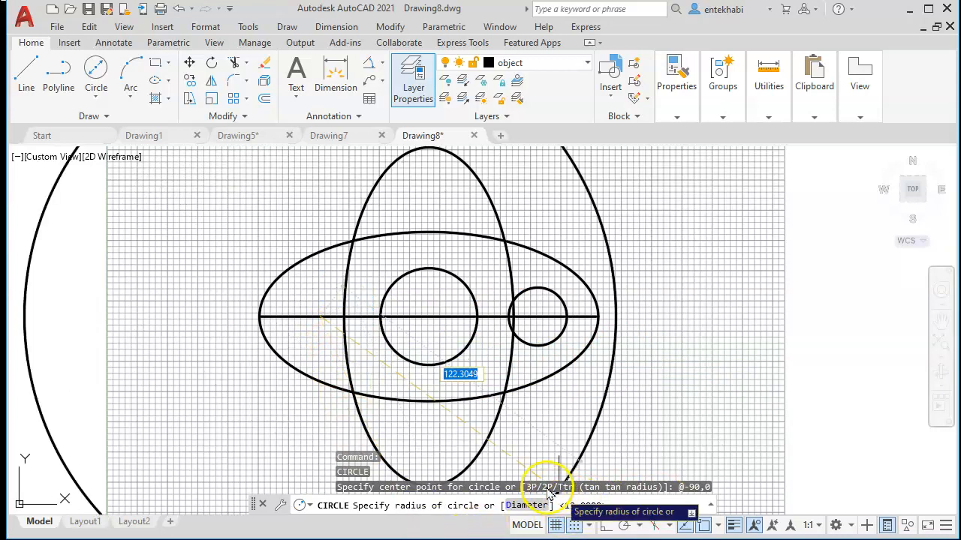
pyautogui.press('Return')
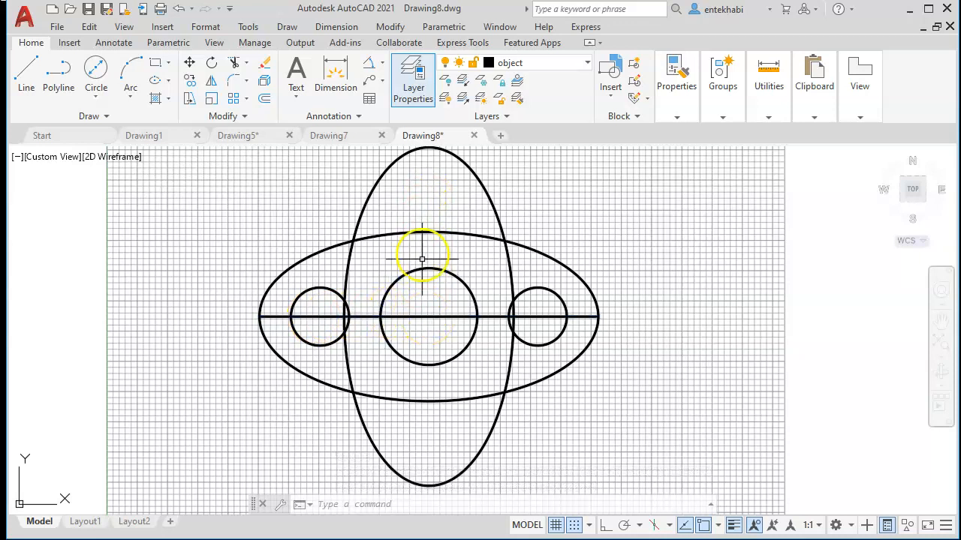
pyautogui.press('Return')
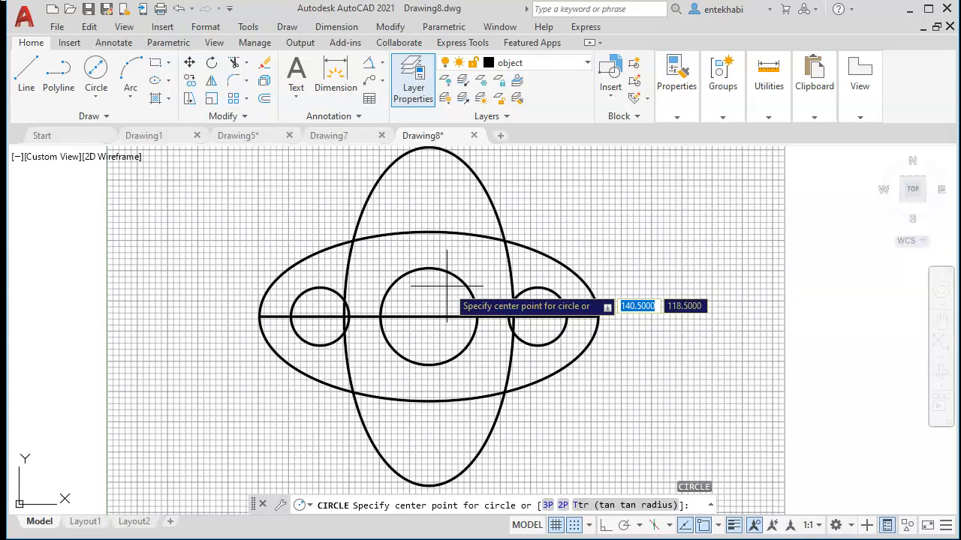
pyautogui.write('@')
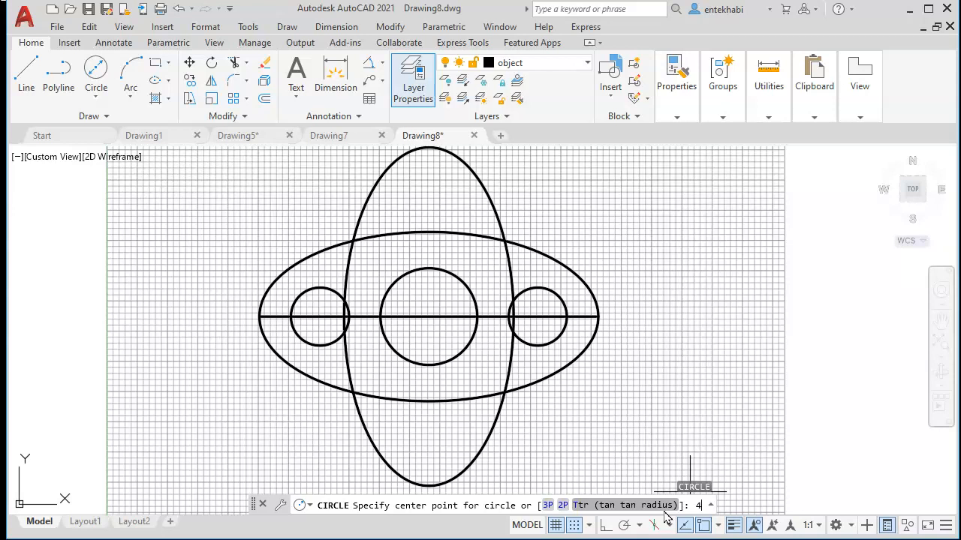
pyautogui.write('5,45')
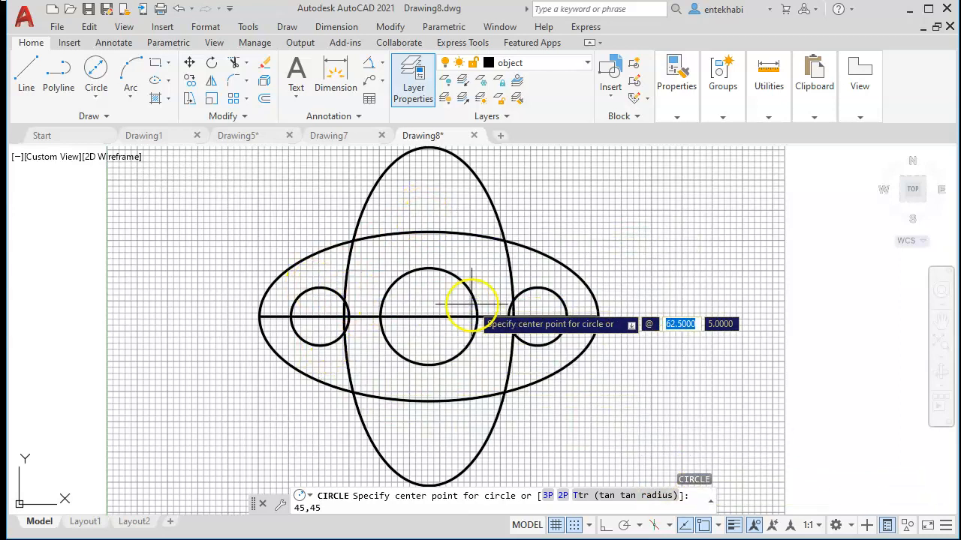
pyautogui.press('Return')
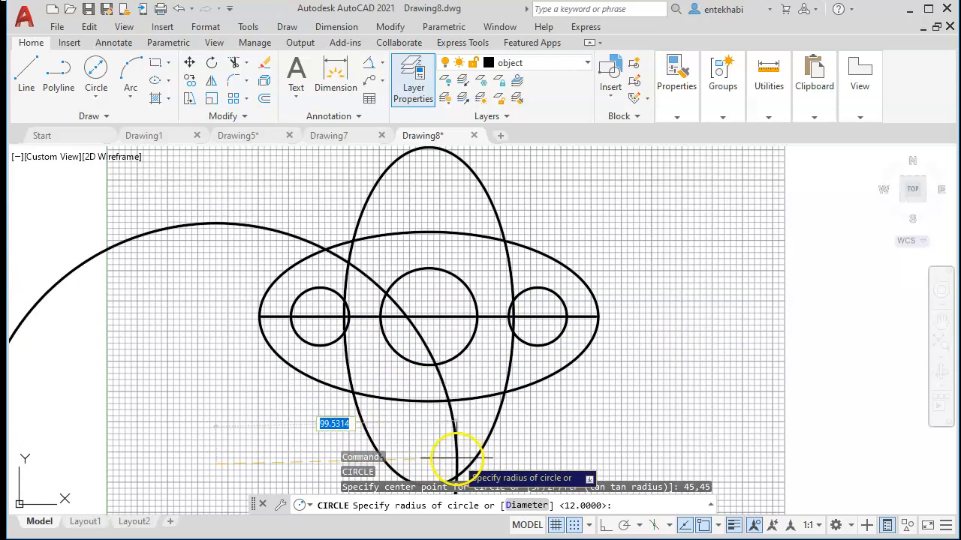
pyautogui.press('Escape')
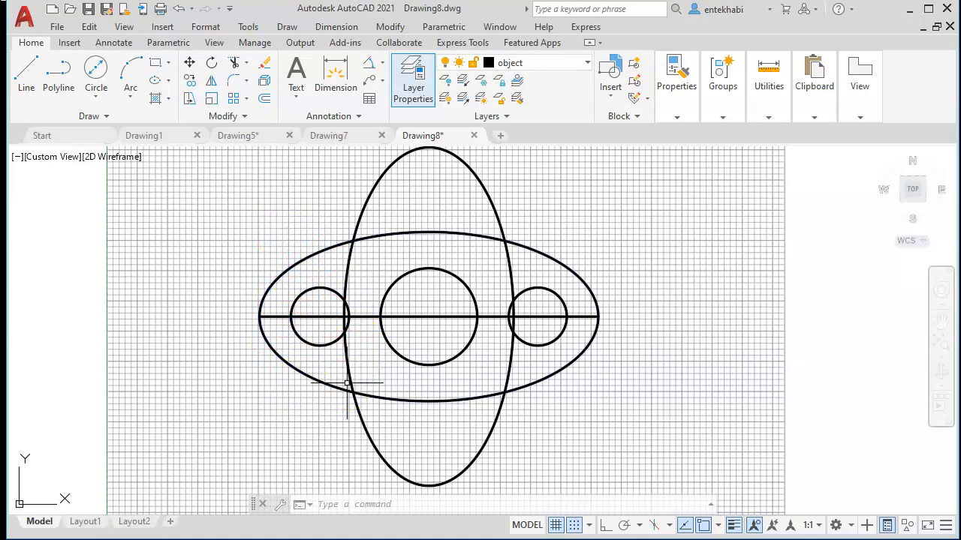
pyautogui.write('c')
pyautogui.press('Return')
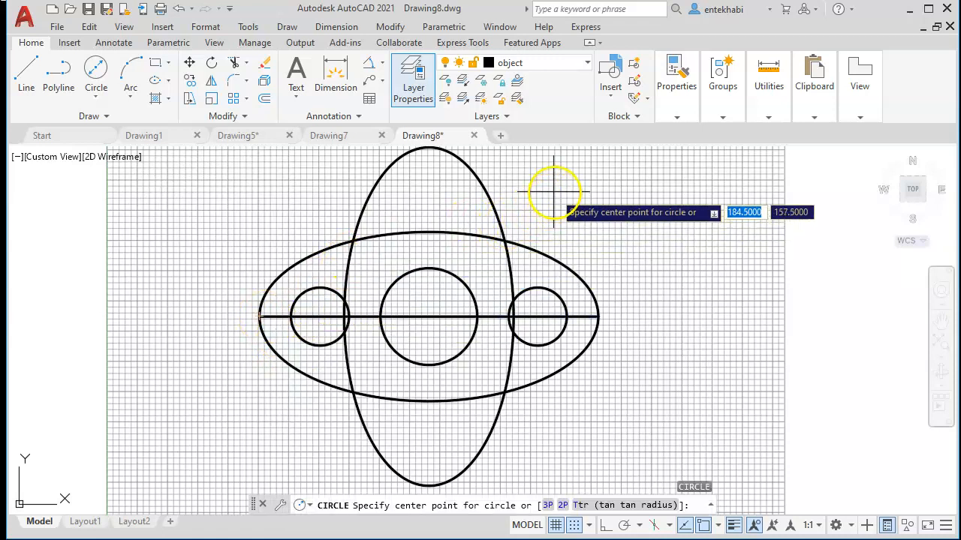
pyautogui.press('F8')
pyautogui.keyDown('shift'); pyautogui.rightClick(551, 193); pyautogui.keyUp('shift')
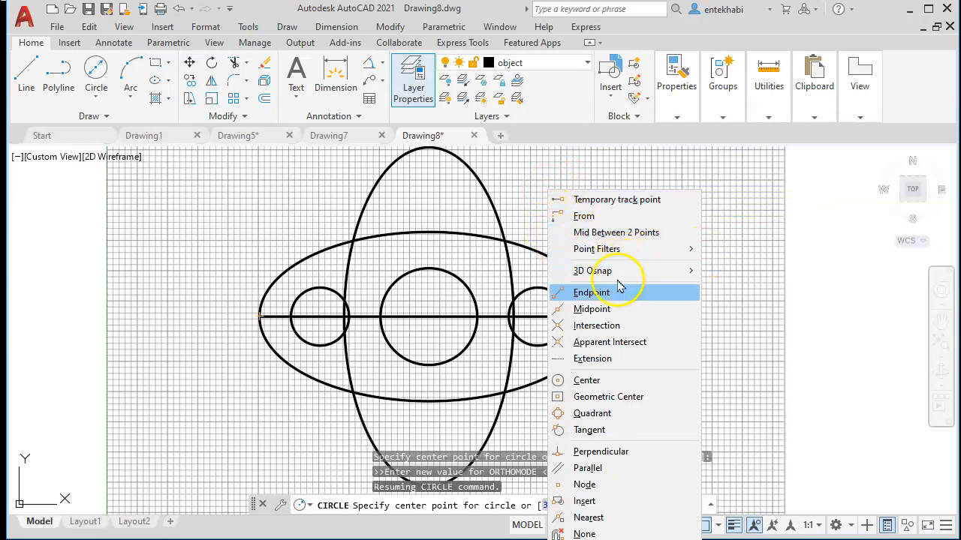
pyautogui.click(589, 220)
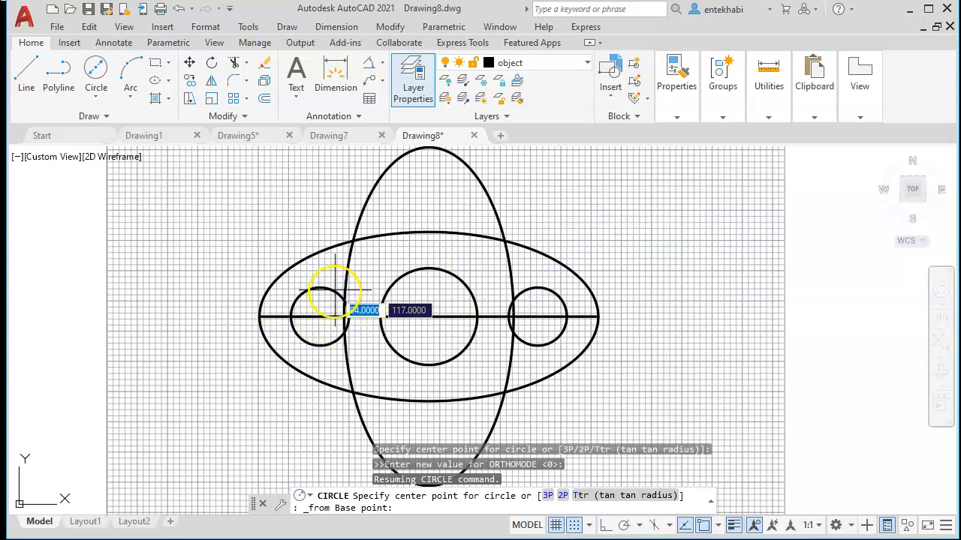
pyautogui.keyDown('shift'); pyautogui.rightClick(319, 211); pyautogui.keyUp('shift')
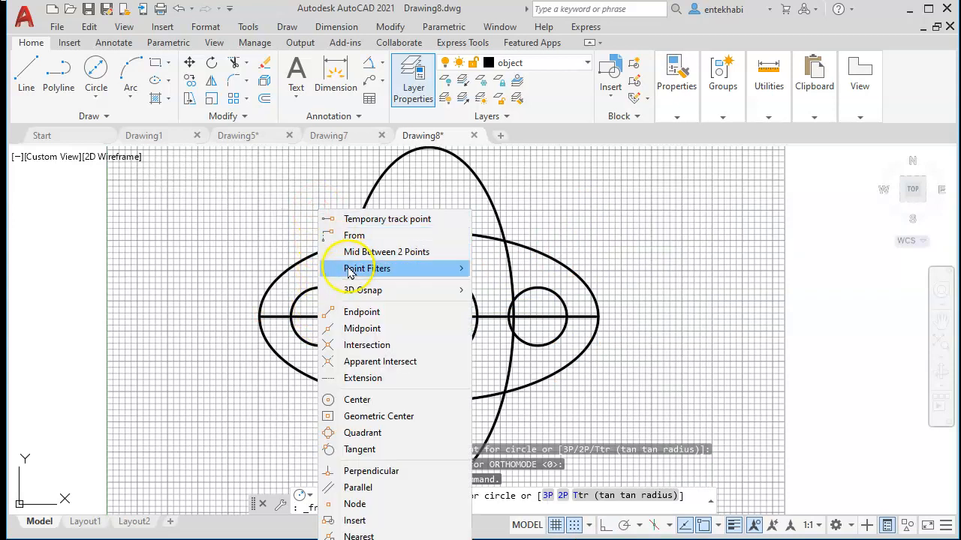
pyautogui.click(358, 400)
pyautogui.click(321, 317)
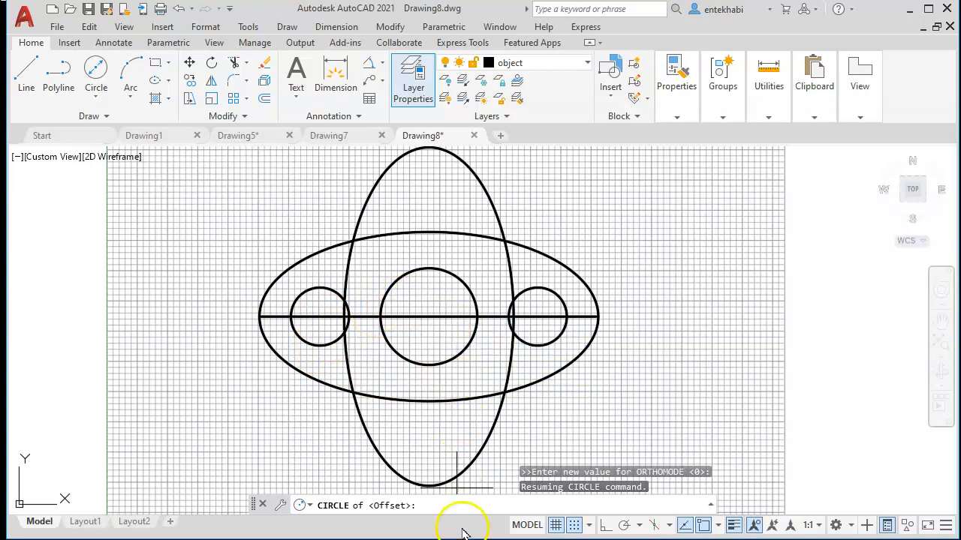
pyautogui.click(437, 509)
pyautogui.press('Return')
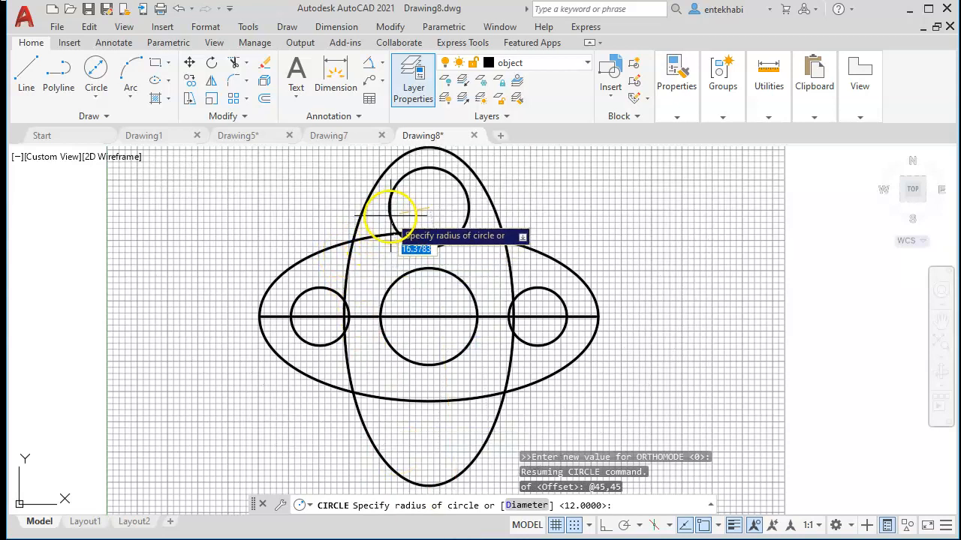
pyautogui.press('Return')
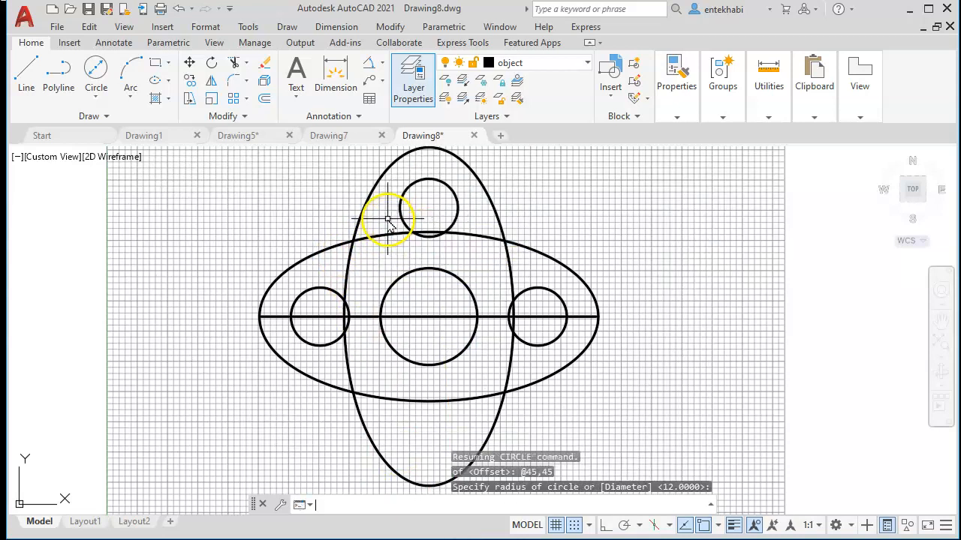
pyautogui.moveTo(425, 335)
pyautogui.mouseDown(button='middle')
pyautogui.moveTo(461, 311)
pyautogui.moveTo(473, 288)
pyautogui.mouseUp(button='middle')
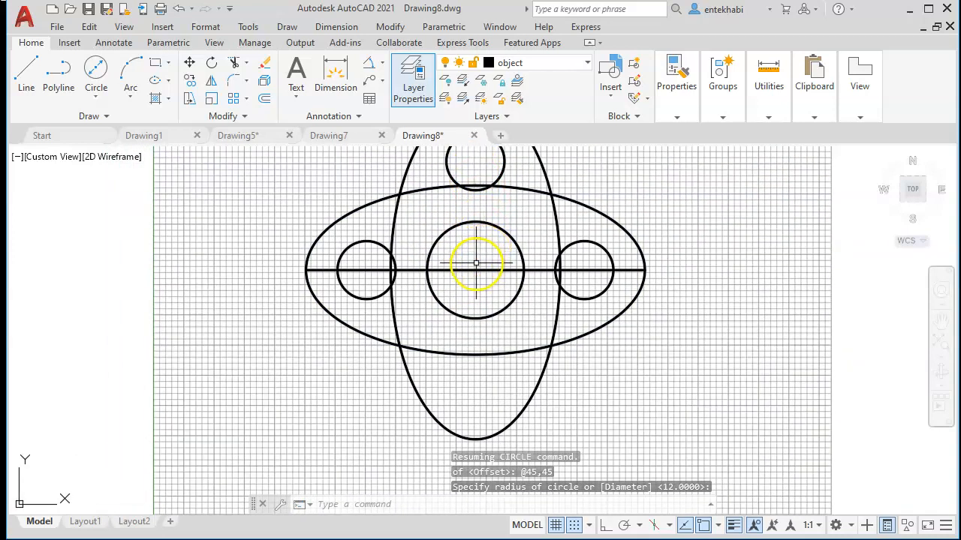
pyautogui.press('Return')
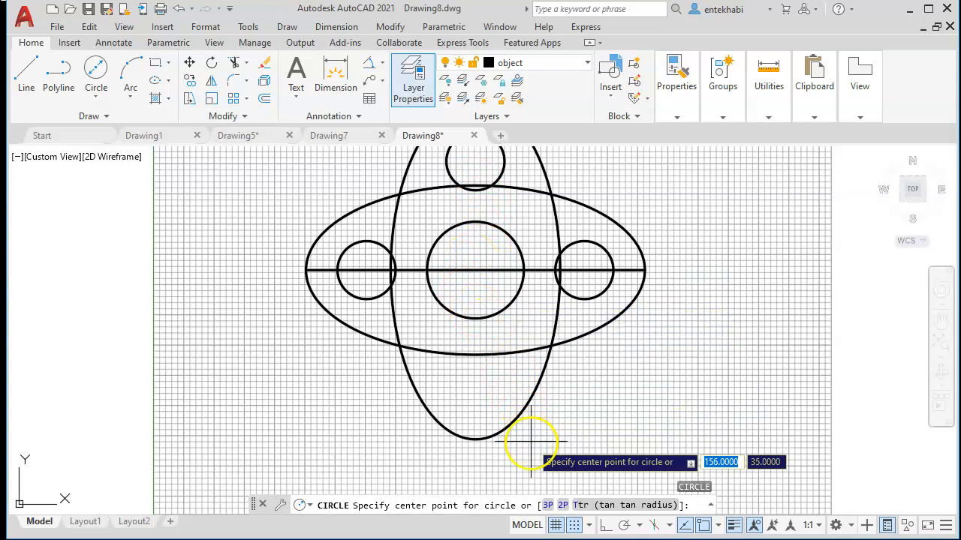
pyautogui.press('F8')
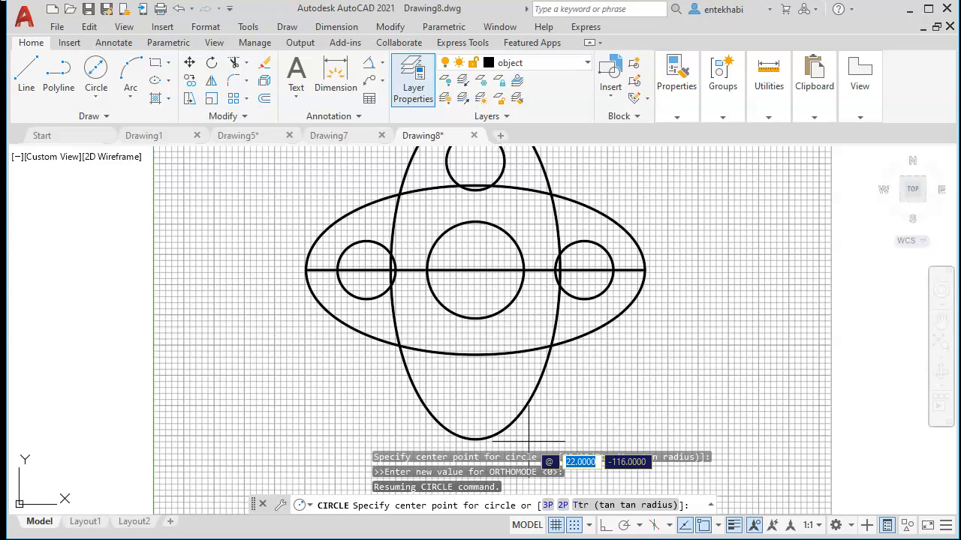
pyautogui.write('90')
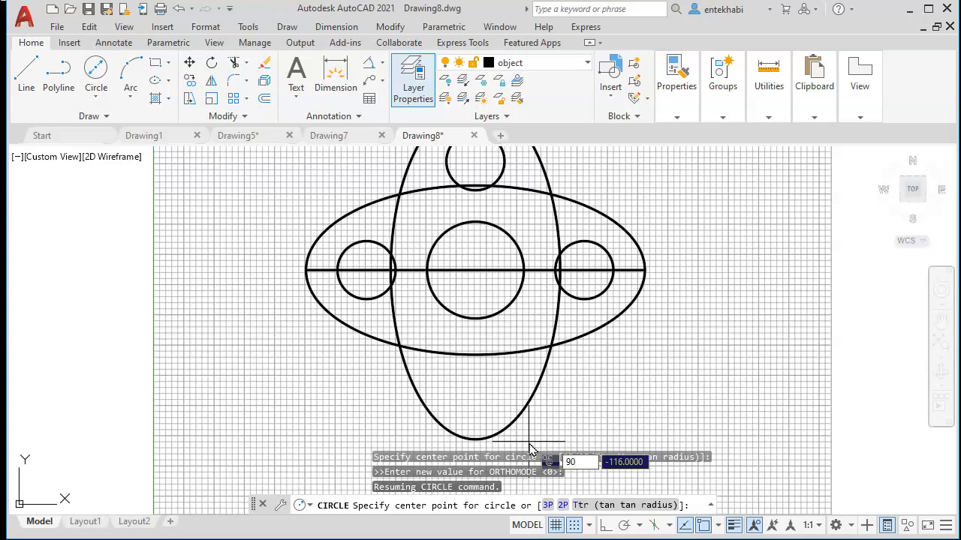
pyautogui.press('Tab')
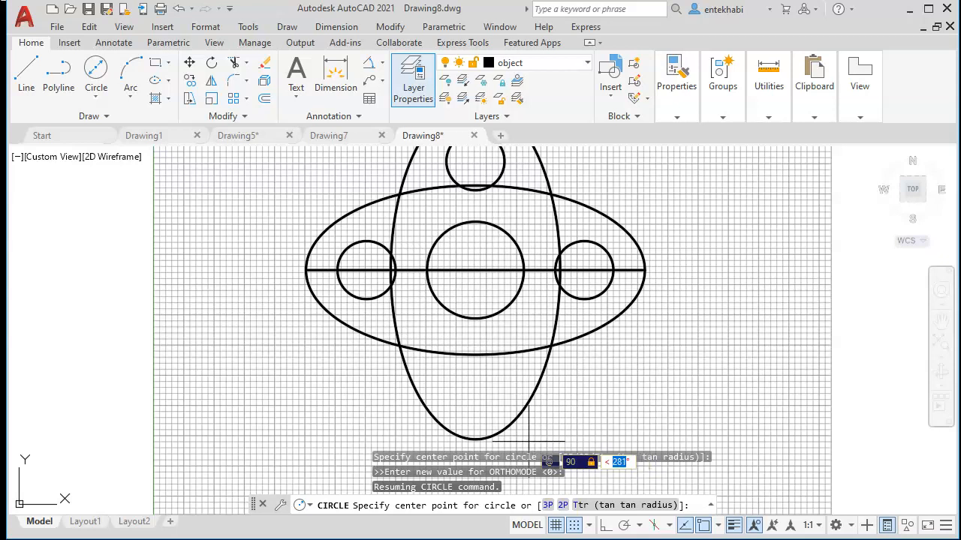
pyautogui.write('270')
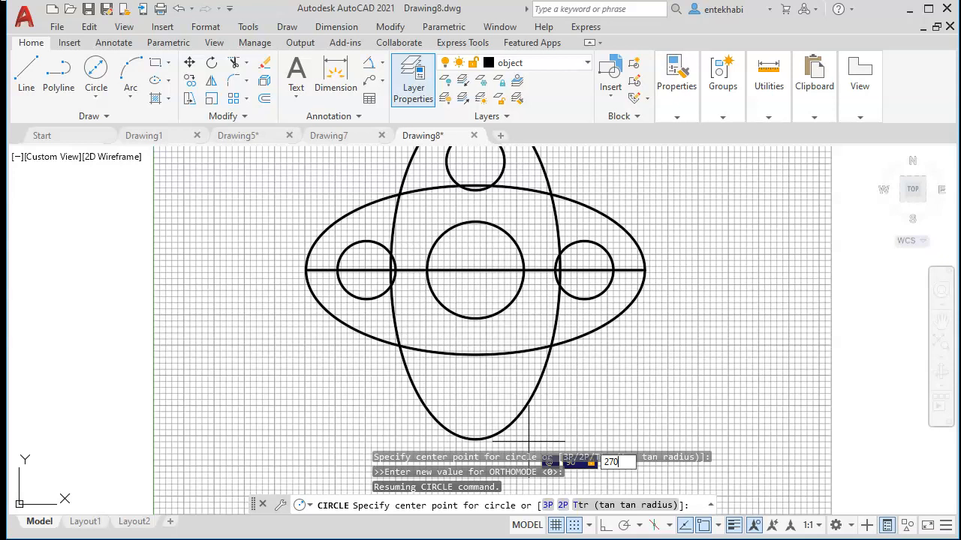
pyautogui.press('Return')
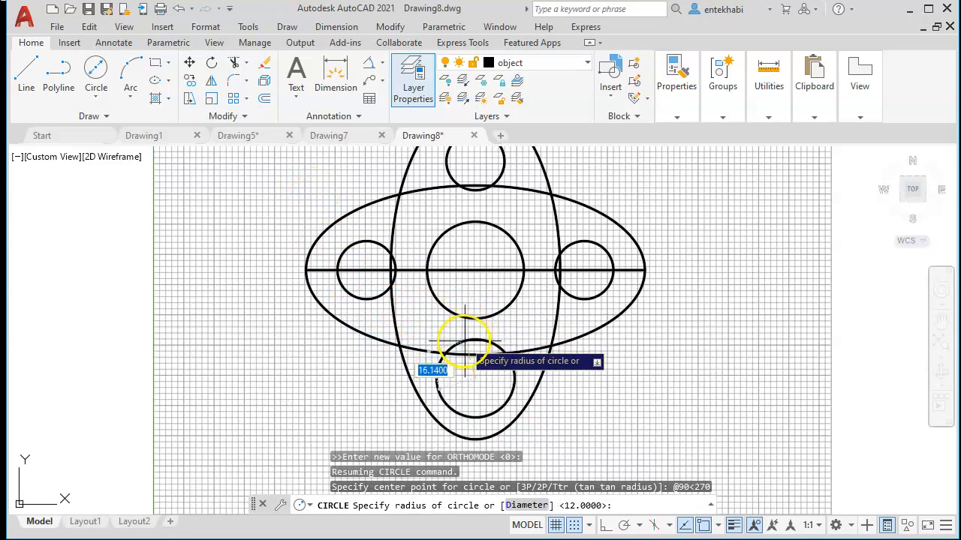
pyautogui.press('Return')
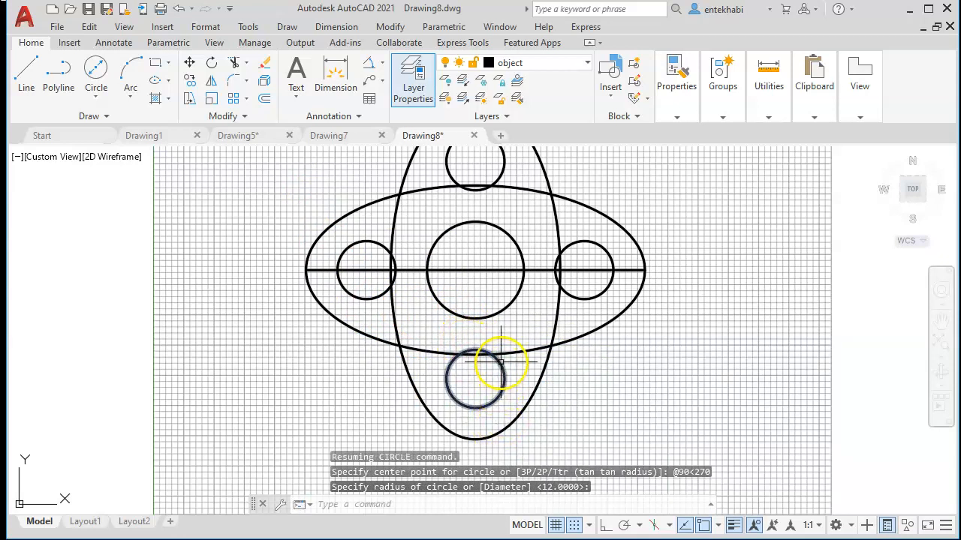
# Set the dynamic pointer input to default to absolute coordinates for second or next points in the drafting settings.
pyautogui.scroll(-3, 493, 386)
pyautogui.scroll(2, 465, 368)
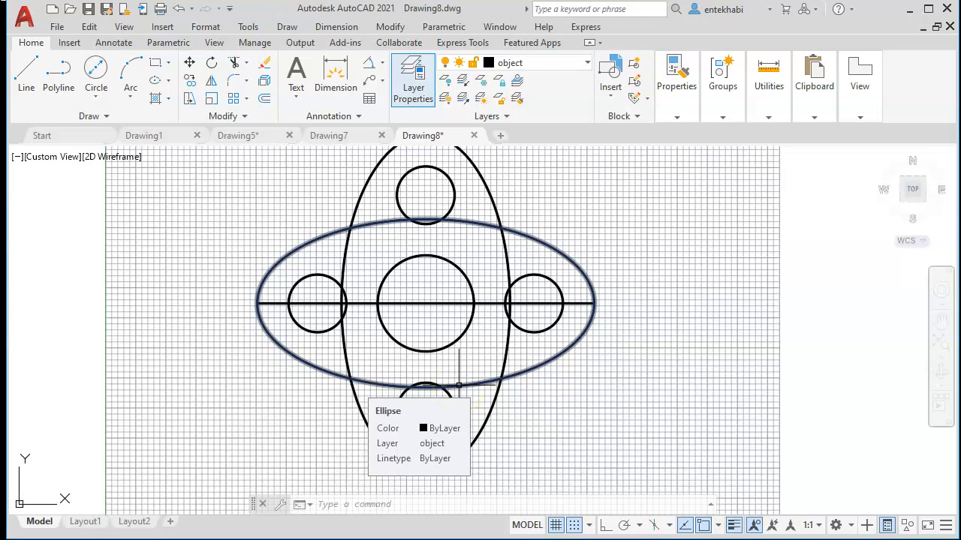
pyautogui.click(213, 30)
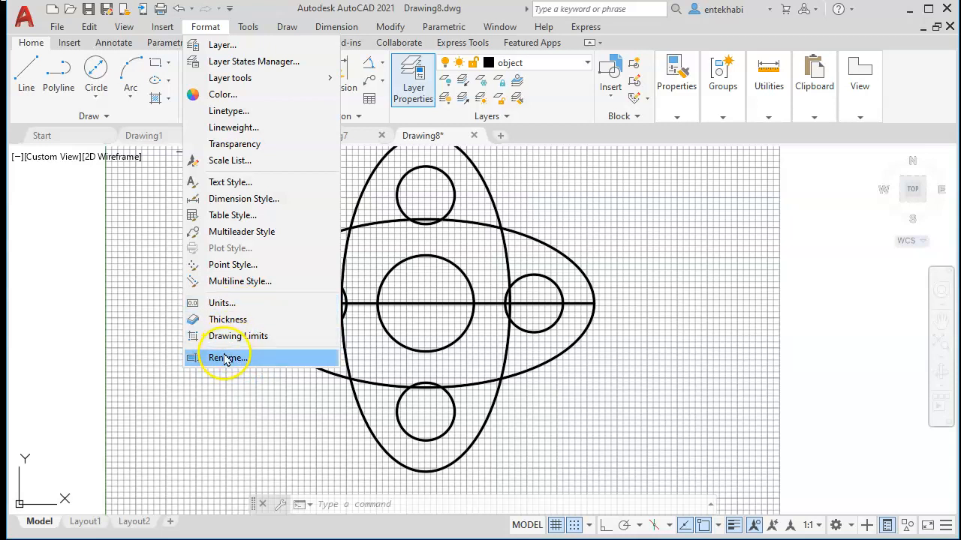
pyautogui.moveTo(248, 27)
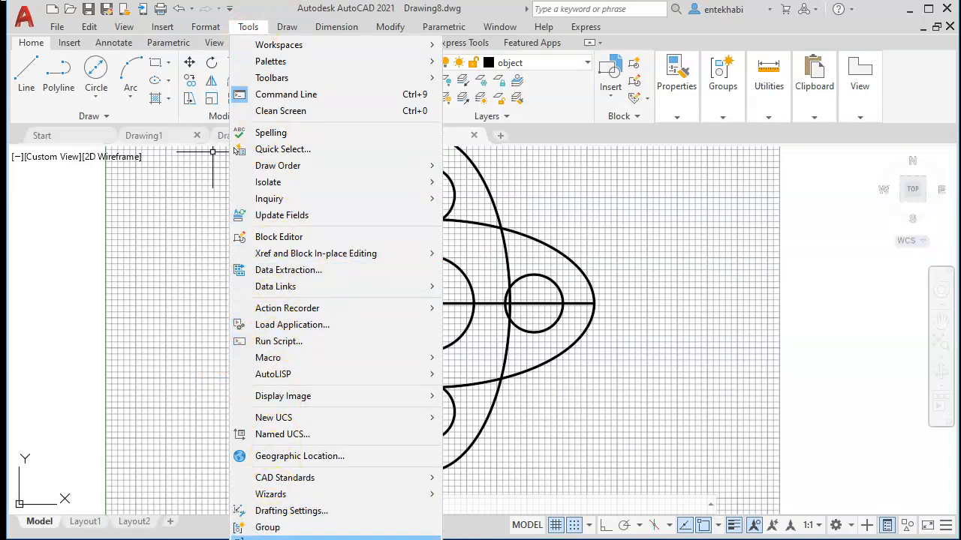
pyautogui.click(274, 511)
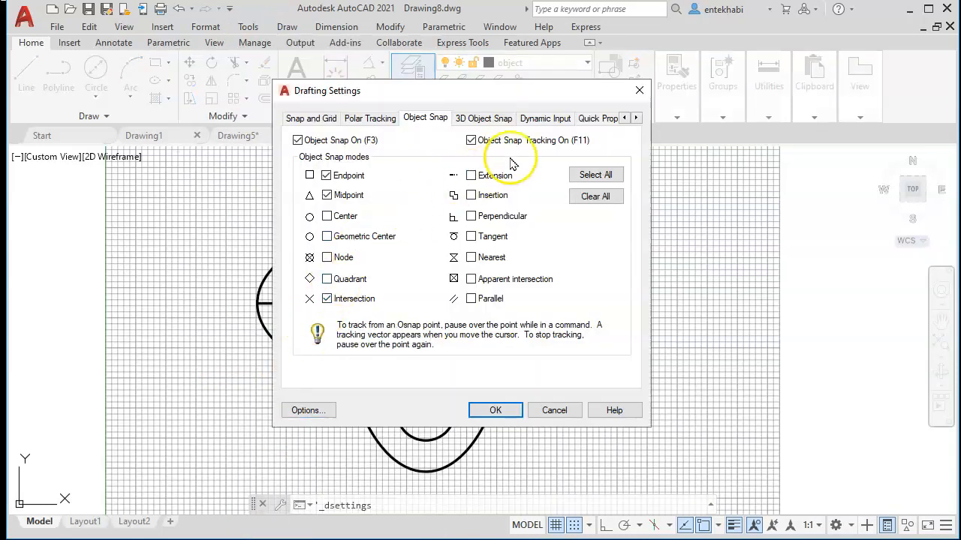
pyautogui.click(540, 119)
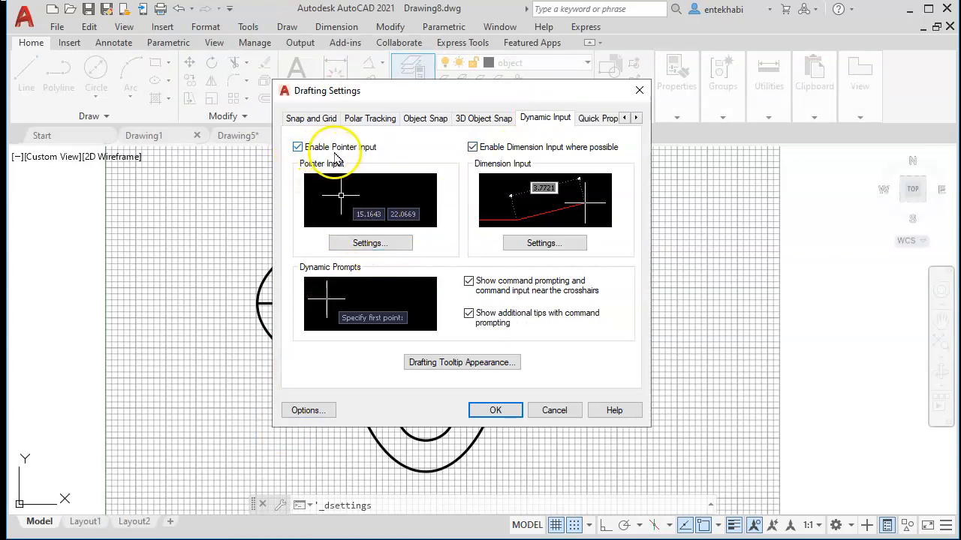
pyautogui.click(364, 245)
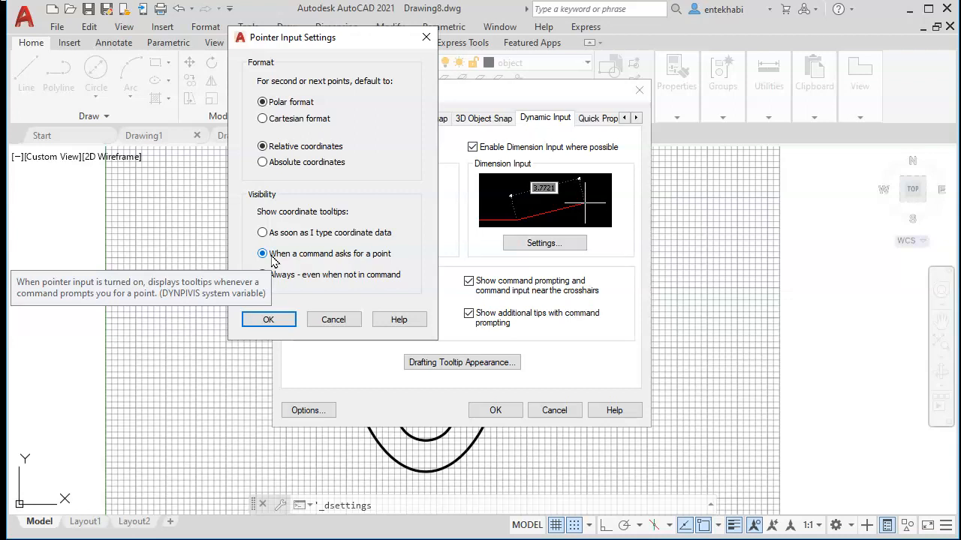
pyautogui.click(262, 162)
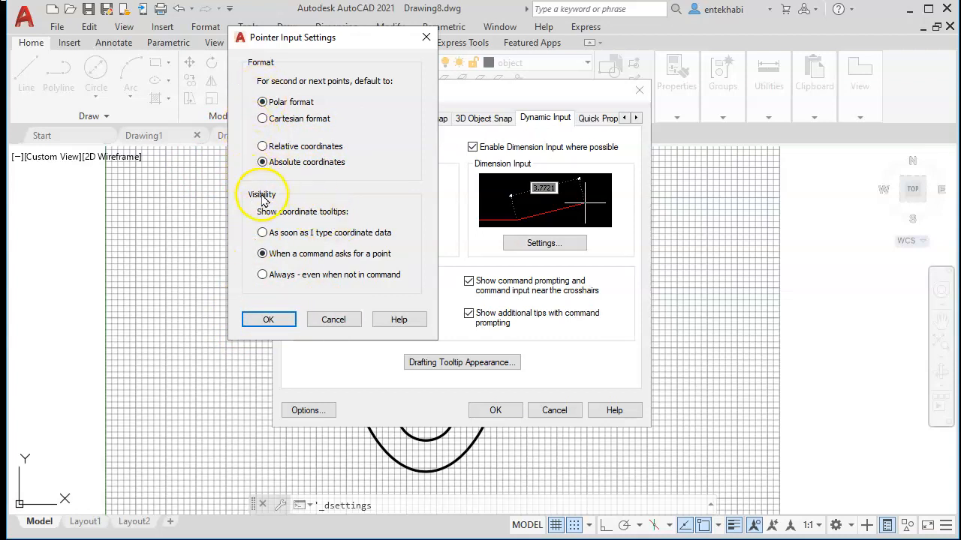
pyautogui.click(268, 319)
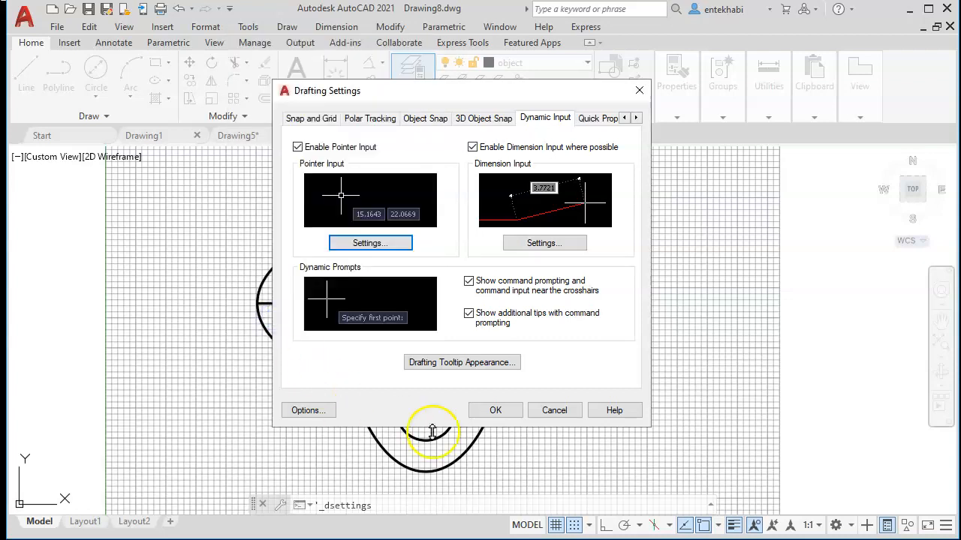
pyautogui.click(486, 412)
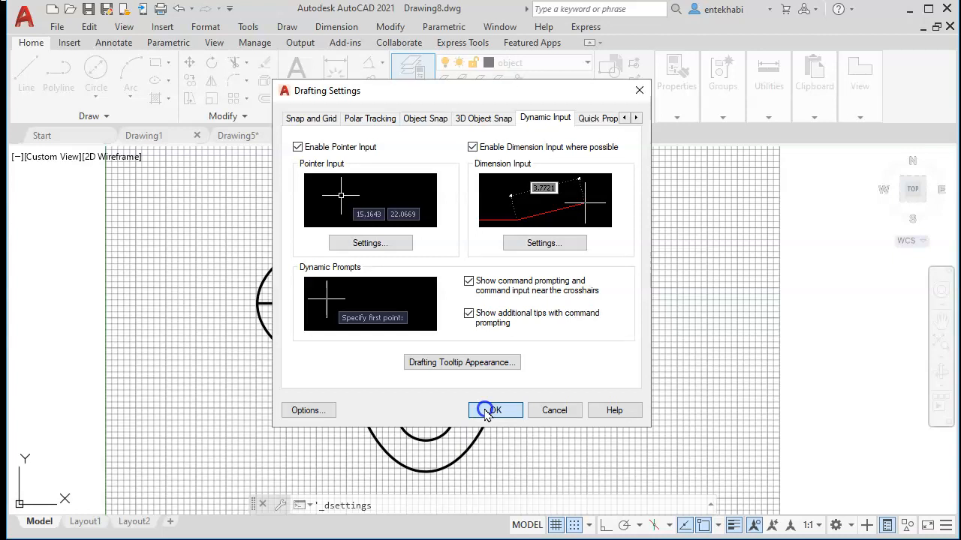
# Trim away the inner overlapping arcs of both ellipses, using the two ellipses as cutting edges, to leave a single four-lobed outline.
pyautogui.scroll(-1, 506, 338)
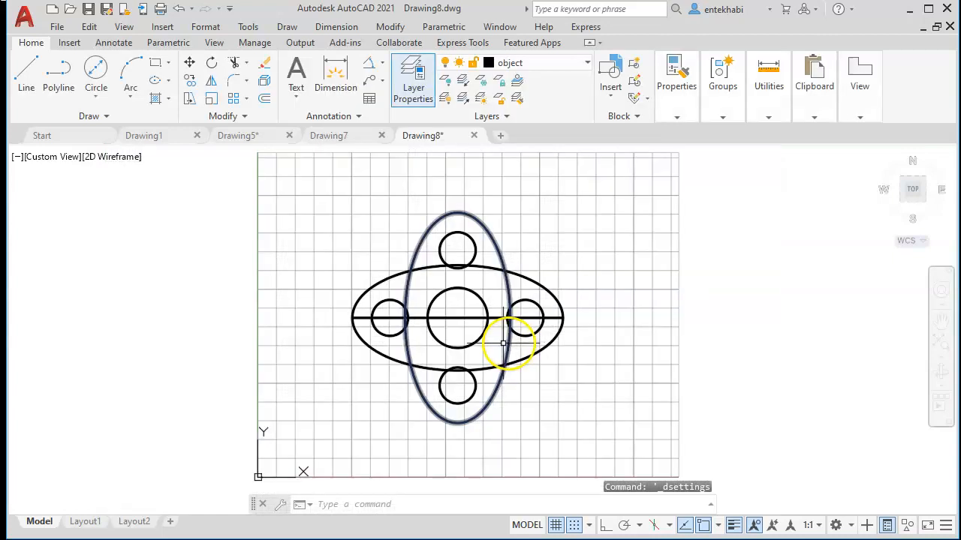
pyautogui.scroll(2, 448, 353)
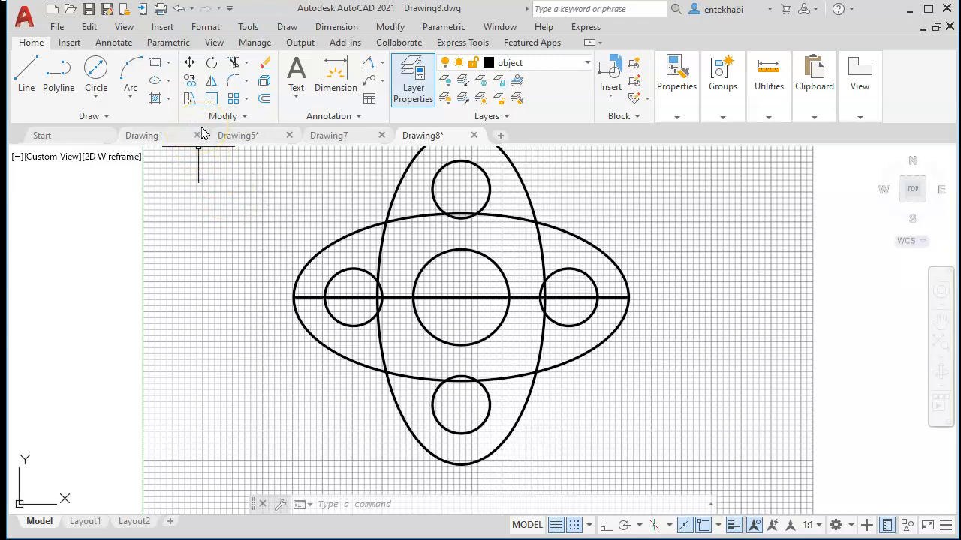
pyautogui.click(234, 66)
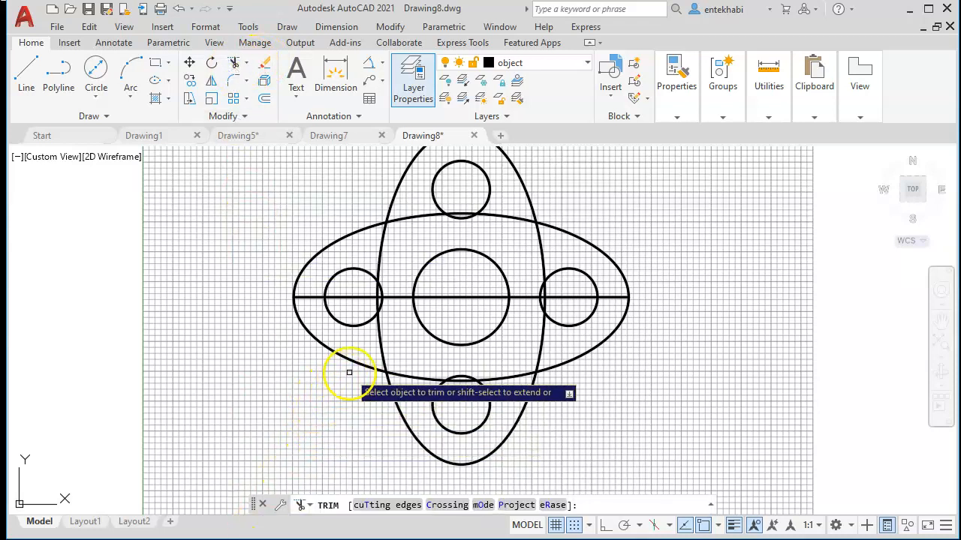
pyautogui.click(390, 506)
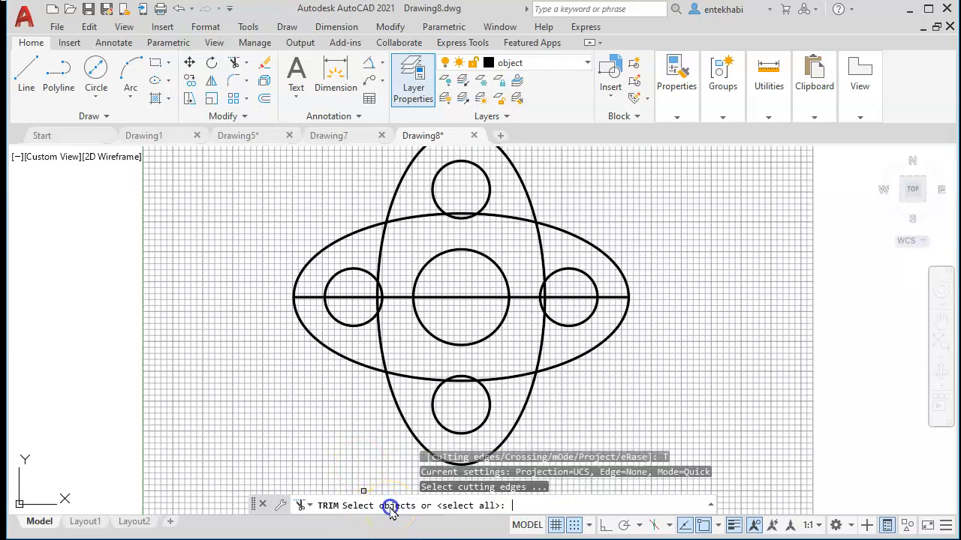
pyautogui.click(412, 377)
pyautogui.click(393, 406)
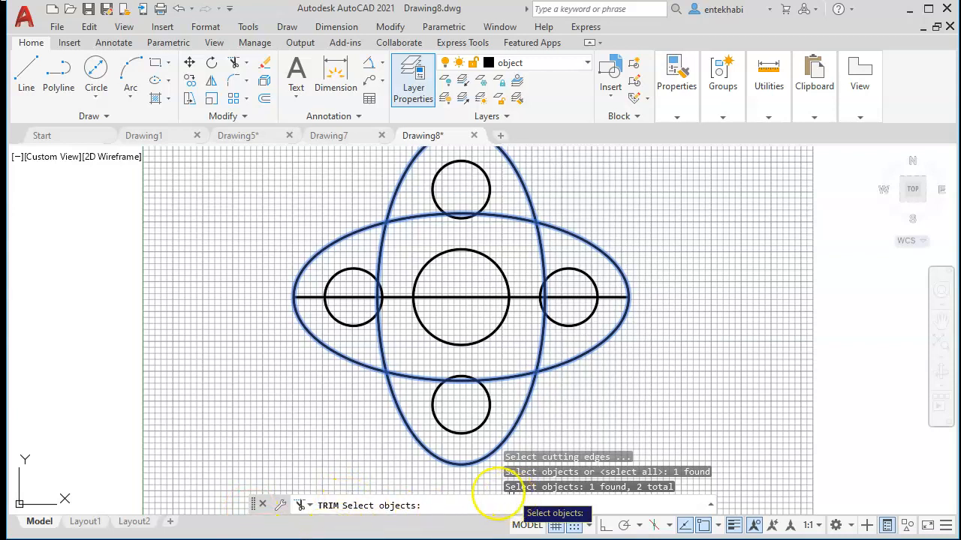
pyautogui.press('Return')
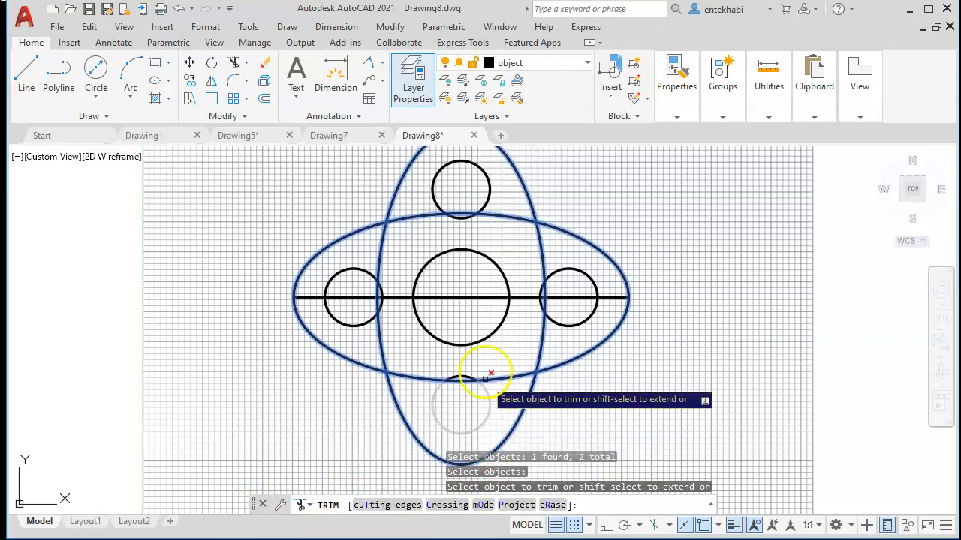
pyautogui.click(402, 217)
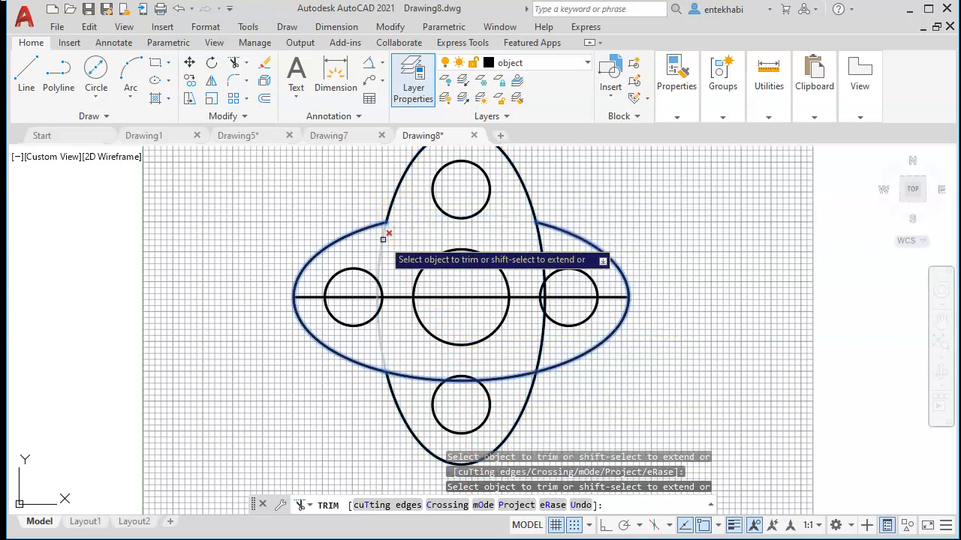
pyautogui.click(379, 241)
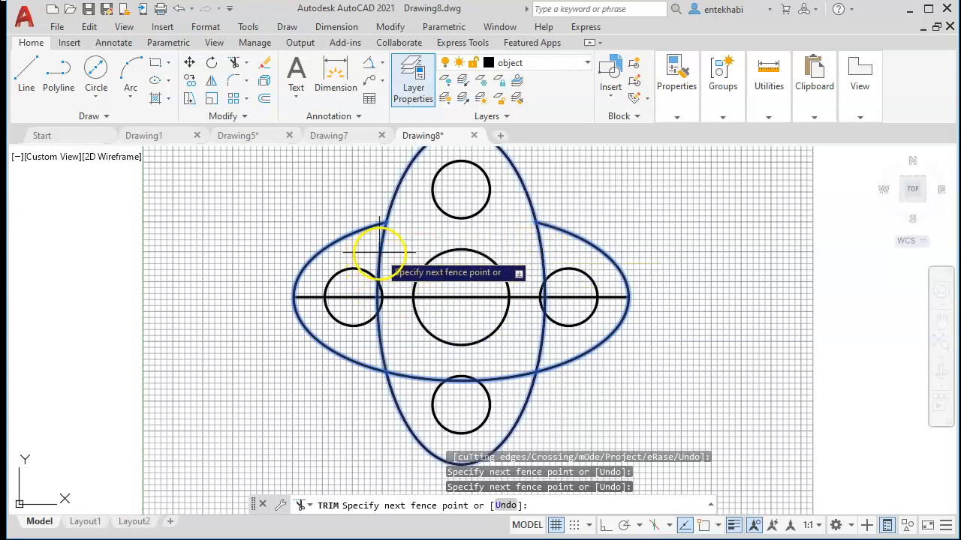
pyautogui.press('Return')
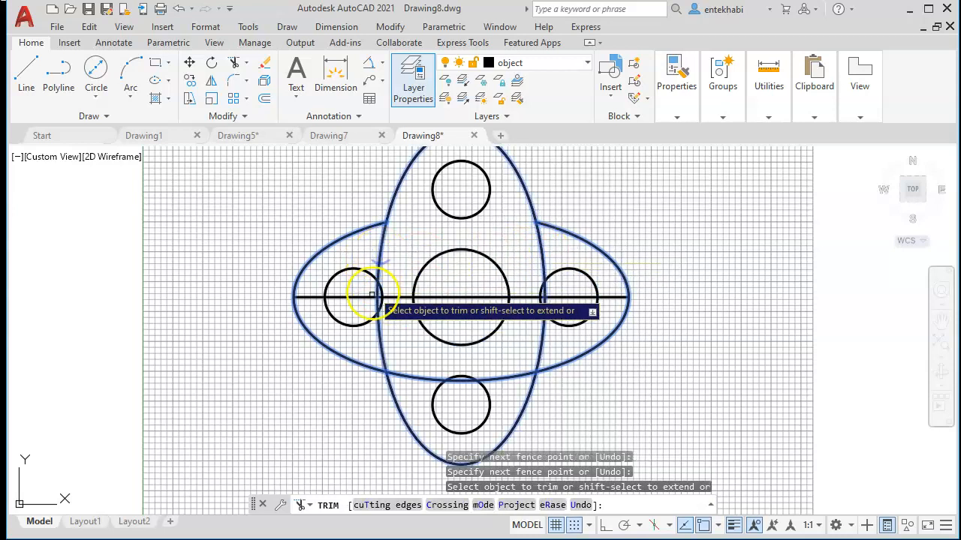
pyautogui.click(385, 356)
pyautogui.click(538, 346)
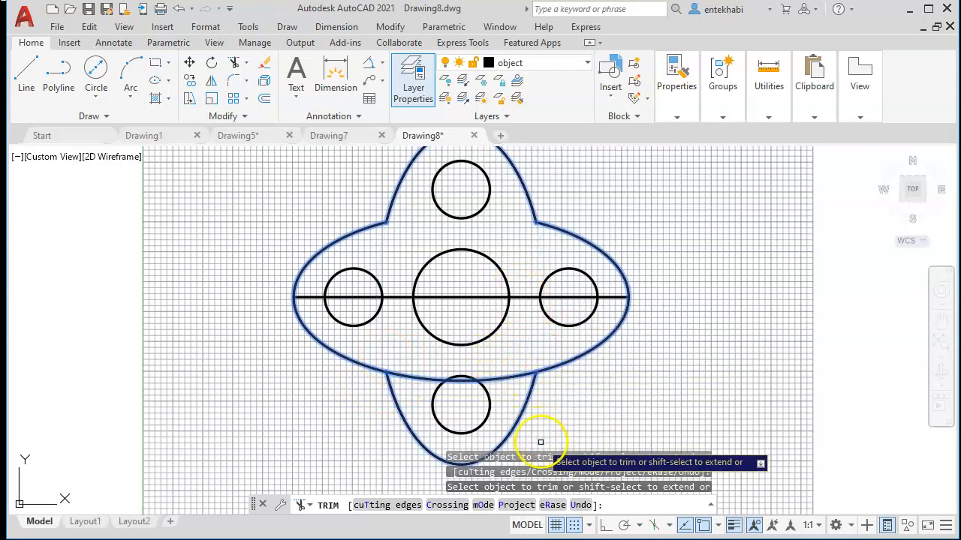
pyautogui.click(505, 384)
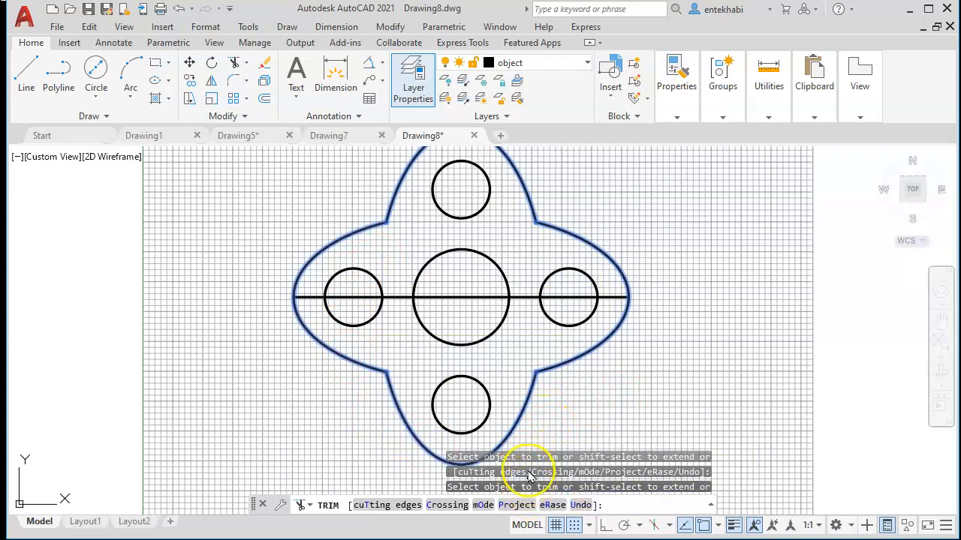
pyautogui.press('Return')
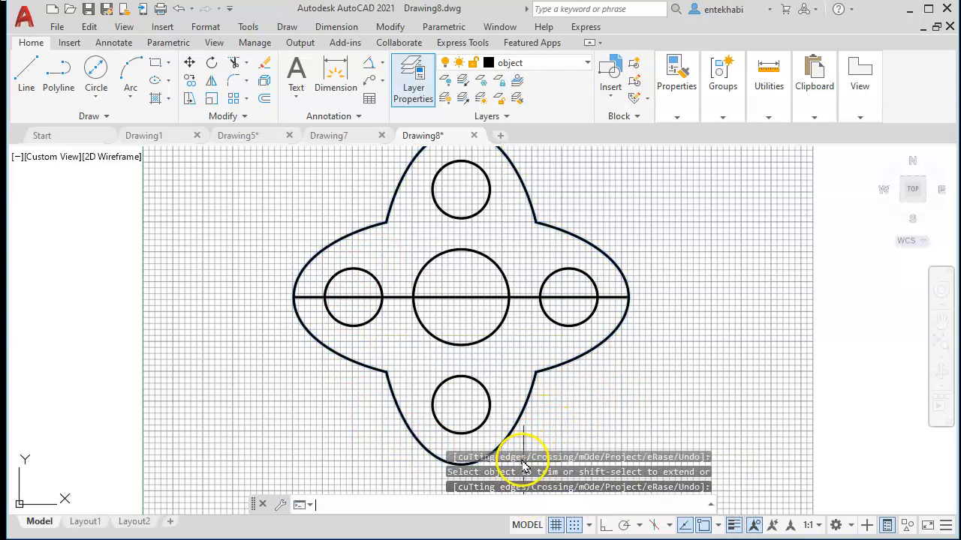
# Erase the horizontal construction line running through the central circle.
pyautogui.click(480, 298)
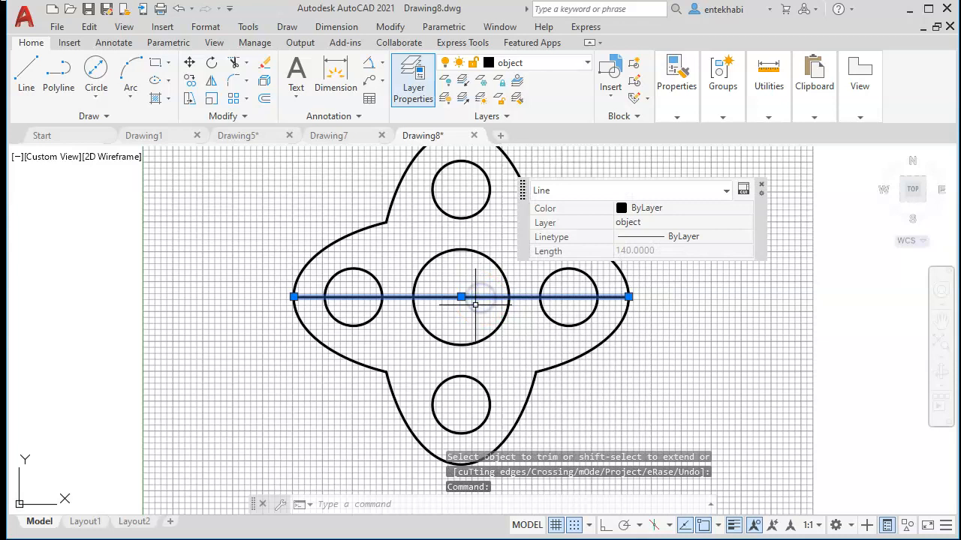
pyautogui.press('Return')
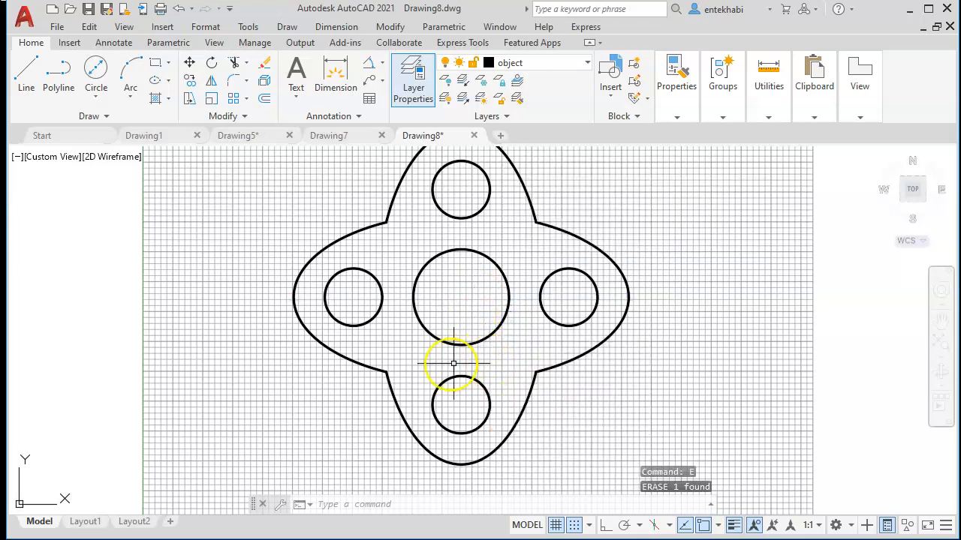
pyautogui.scroll(-2, 444, 363)
pyautogui.scroll(3, 416, 337)
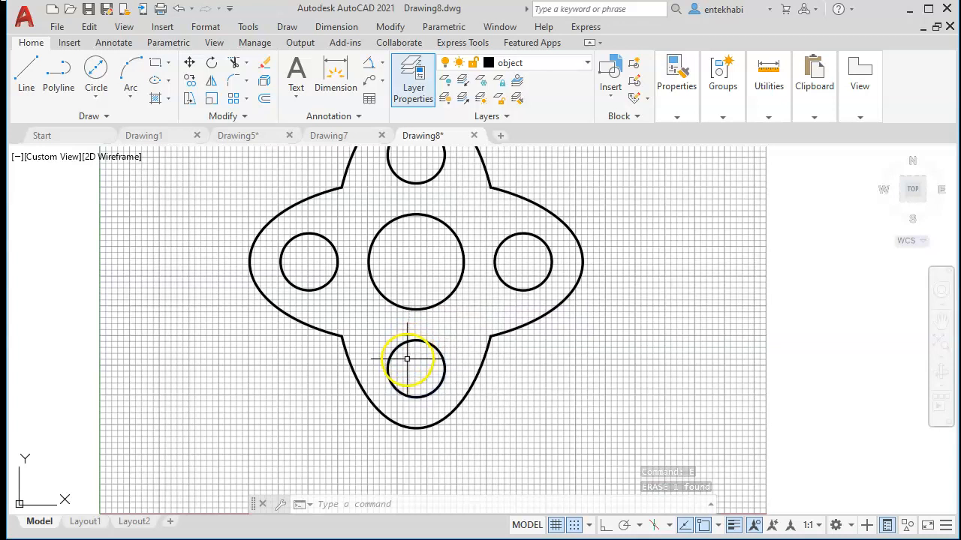
pyautogui.scroll(-2, 406, 357)
pyautogui.scroll(2, 402, 356)
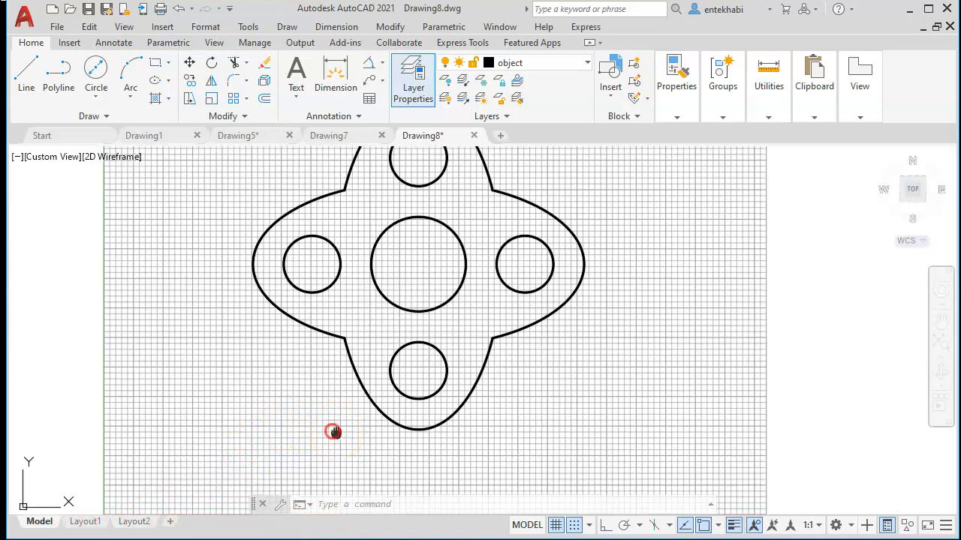
pyautogui.moveTo(333, 431); pyautogui.dragTo(359, 460, button='middle')
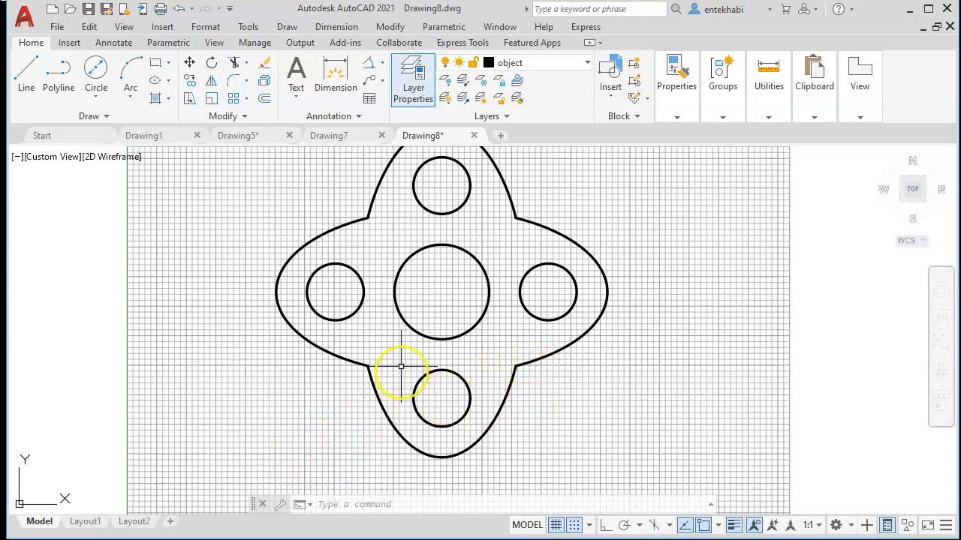
pyautogui.moveTo(424, 343)
pyautogui.mouseDown(button='middle')
pyautogui.moveTo(425, 379)
pyautogui.moveTo(407, 378)
pyautogui.mouseUp(button='middle')
pyautogui.click(434, 373)
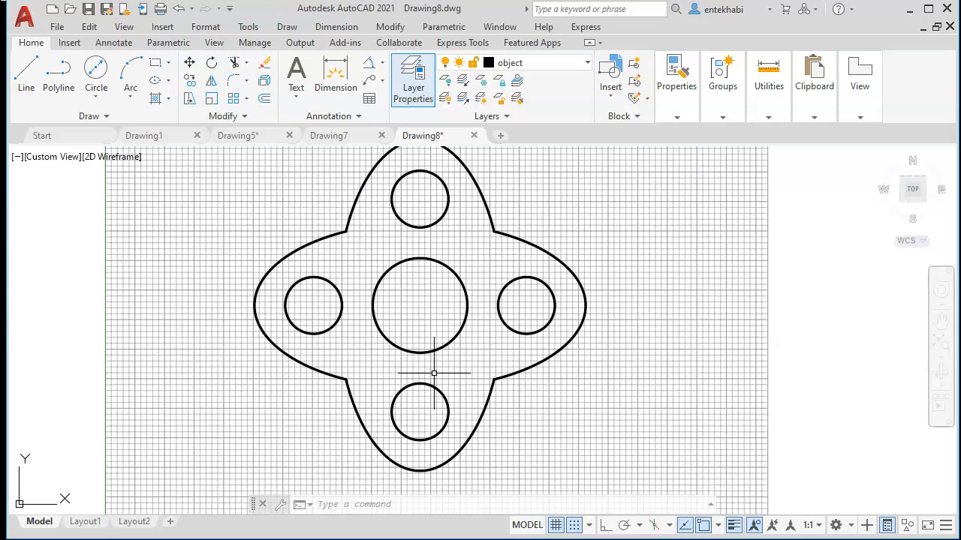
# Switch to Layout1 and zoom its viewport to show all of the drawing.
pyautogui.click(83, 526)
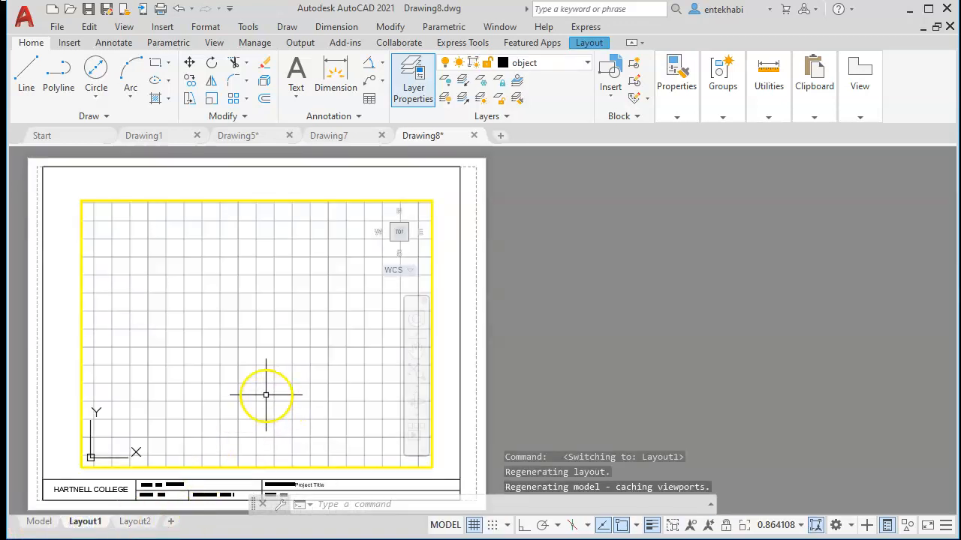
pyautogui.click(260, 356)
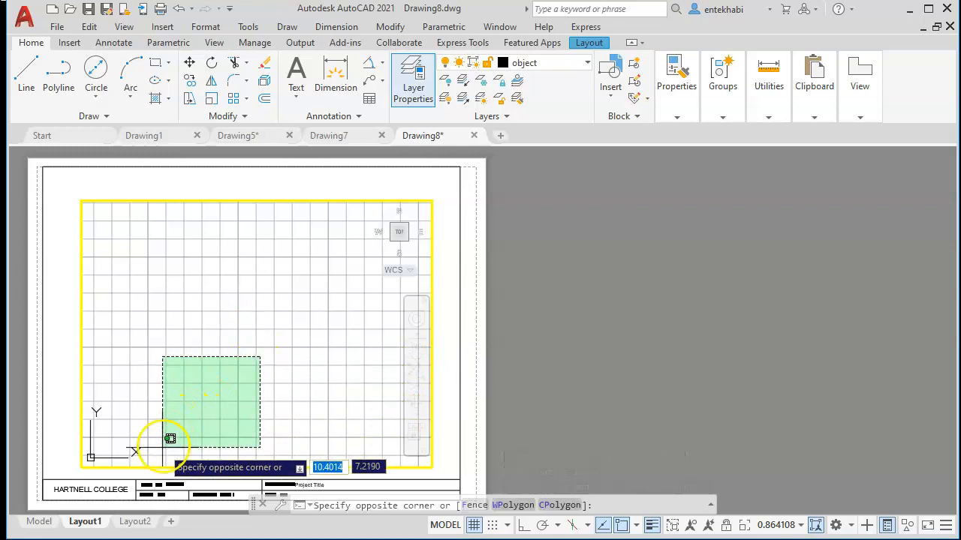
pyautogui.click(186, 414)
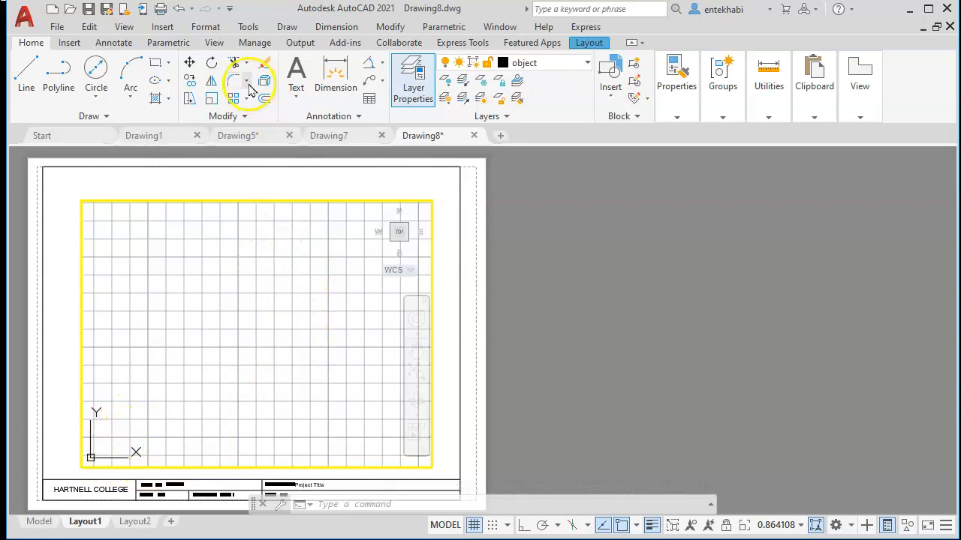
pyautogui.click(124, 27)
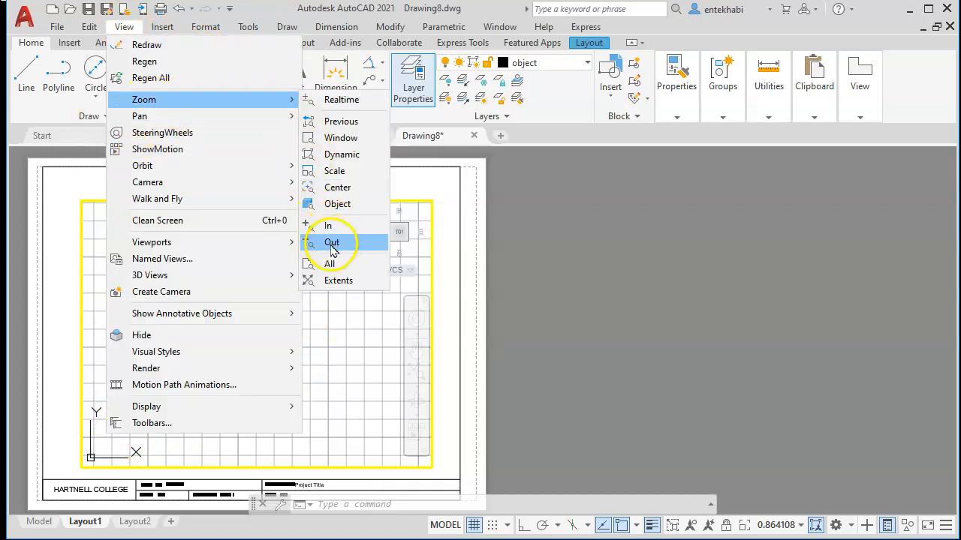
pyautogui.click(329, 263)
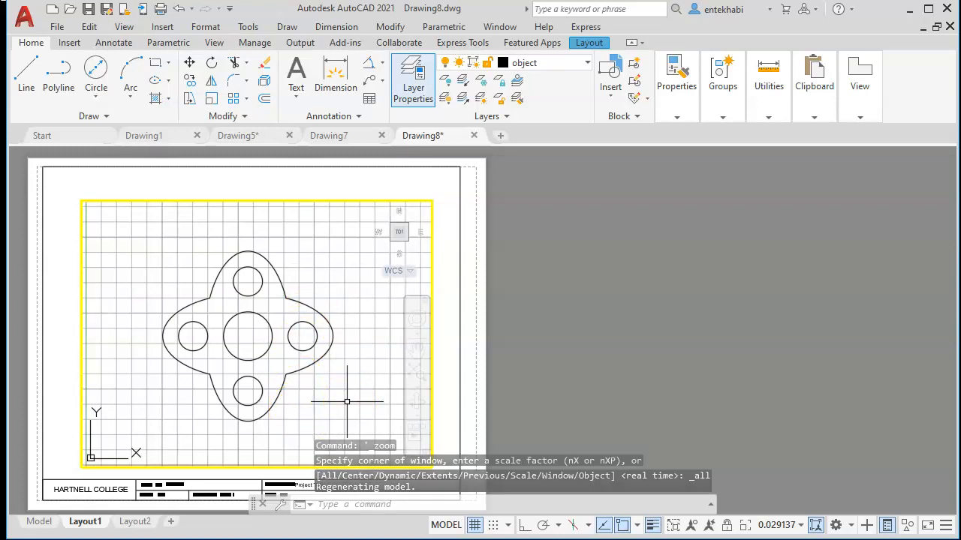
# Try a viewport scale of 1:1.
pyautogui.click(800, 525)
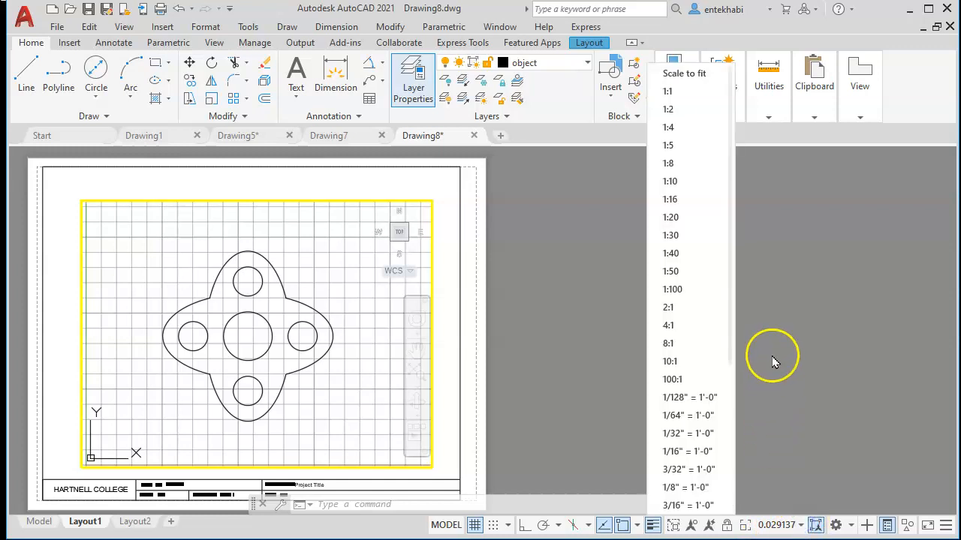
pyautogui.click(669, 91)
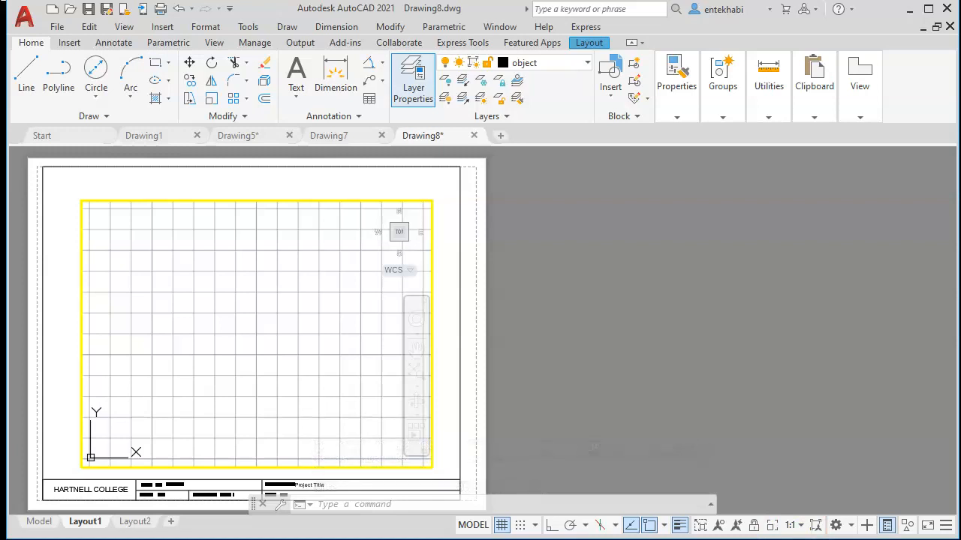
# Add a custom drawing scale named "1=1 mm" with 1 paper unit equal to 25.4 drawing units.
pyautogui.click(800, 527)
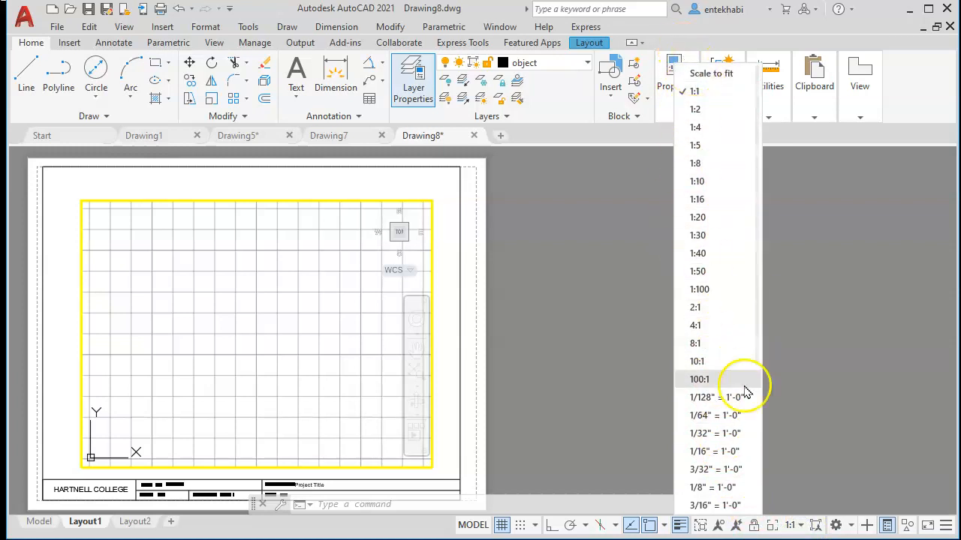
pyautogui.scroll(-2, 750, 405)
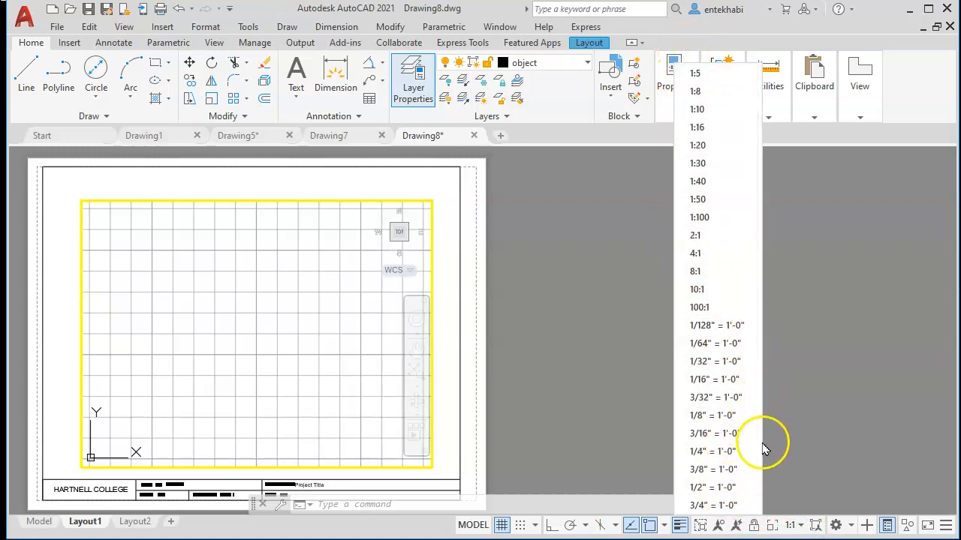
pyautogui.scroll(2, 756, 386)
pyautogui.scroll(-2, 752, 360)
pyautogui.scroll(-3, 751, 353)
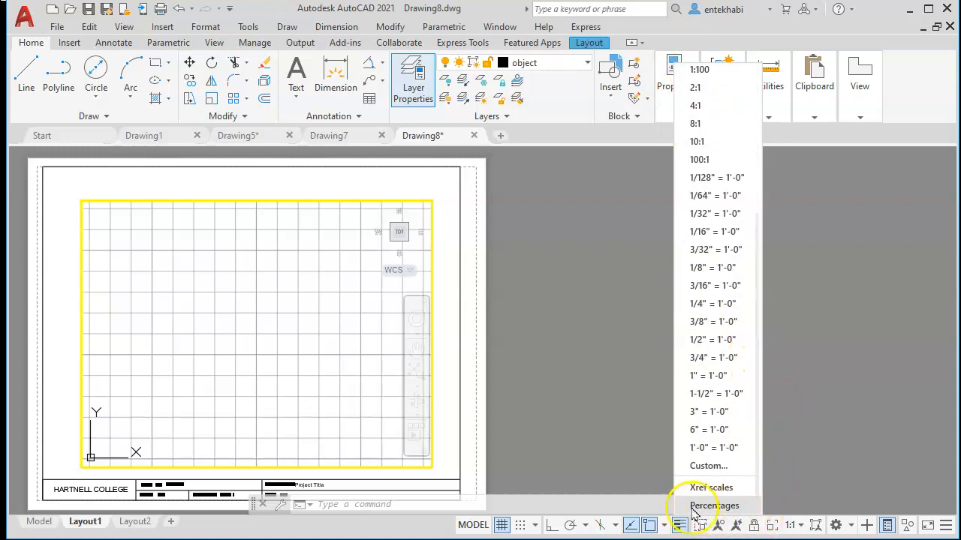
pyautogui.click(708, 467)
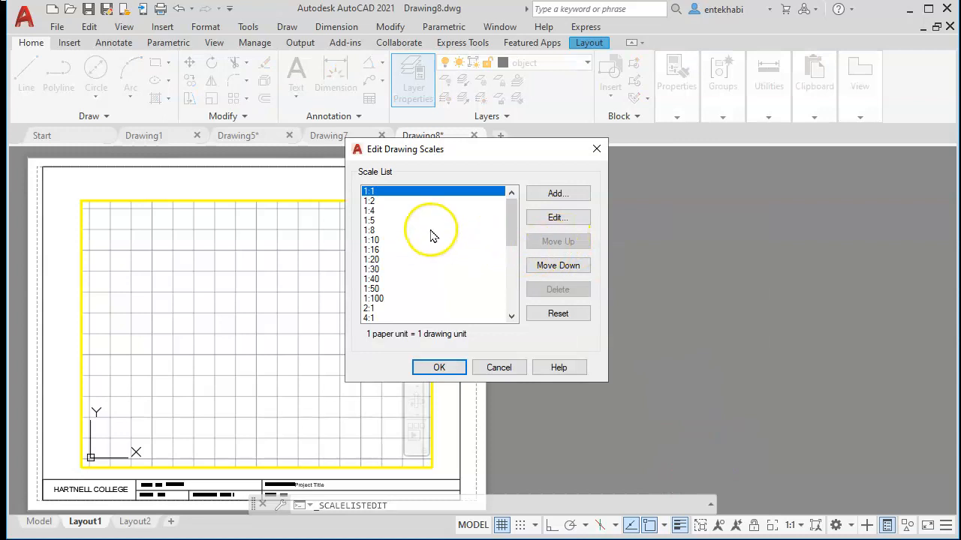
pyautogui.click(557, 194)
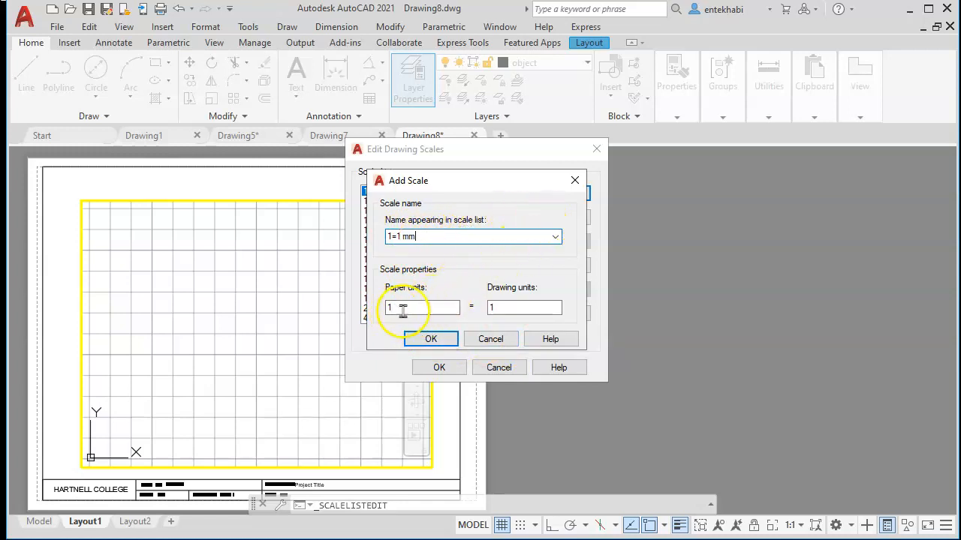
pyautogui.doubleClick(494, 307)
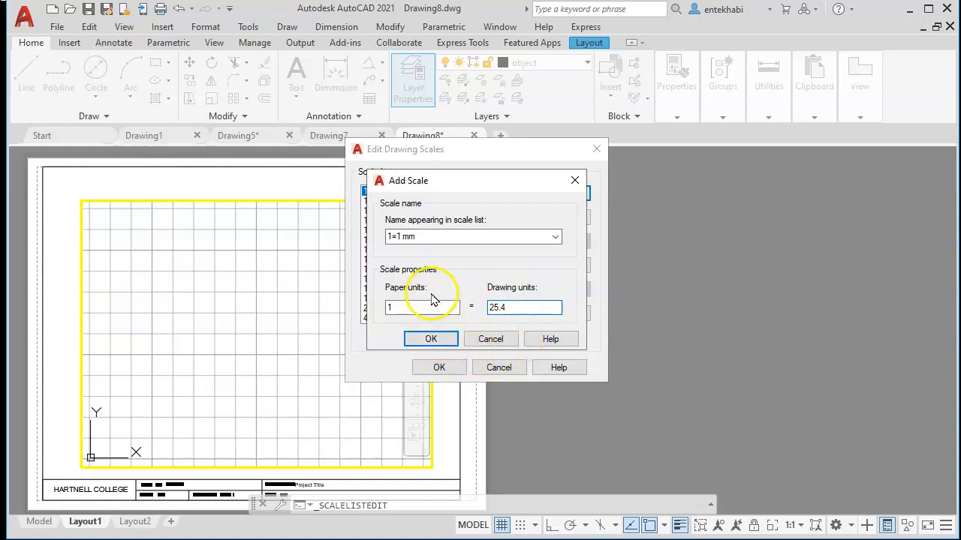
pyautogui.click(427, 339)
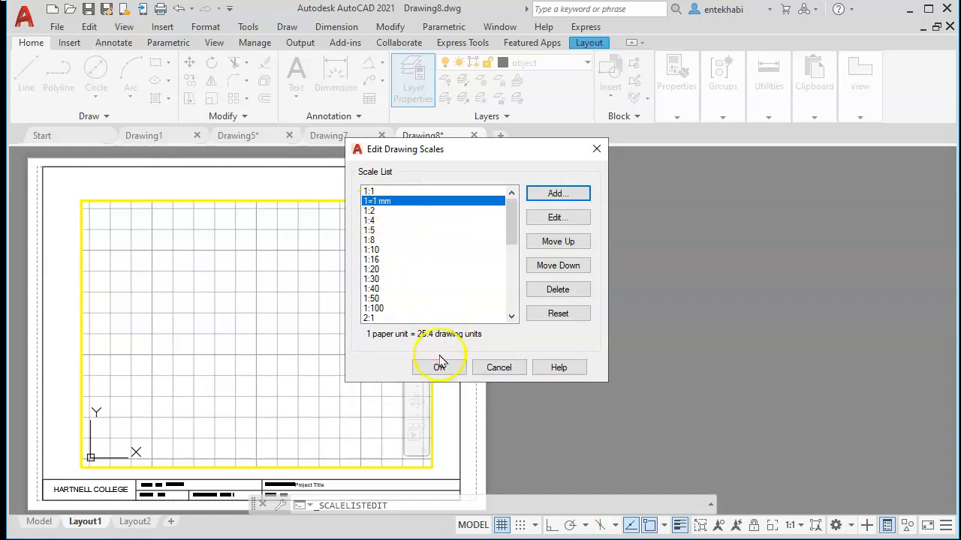
pyautogui.click(440, 365)
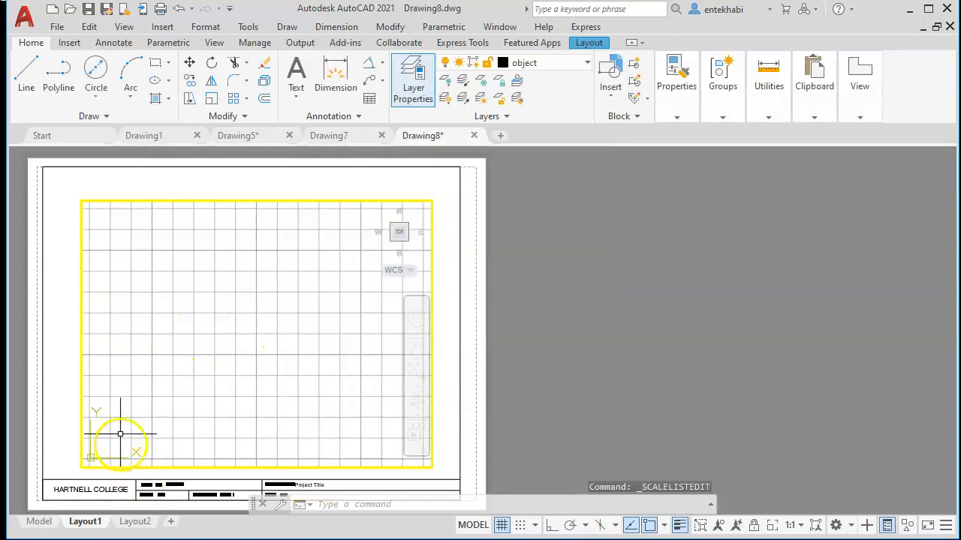
# Apply the 1=1 mm scale to the viewport, reapply it after repositioning the four-lobed outline, and return to paper space.
pyautogui.click(802, 527)
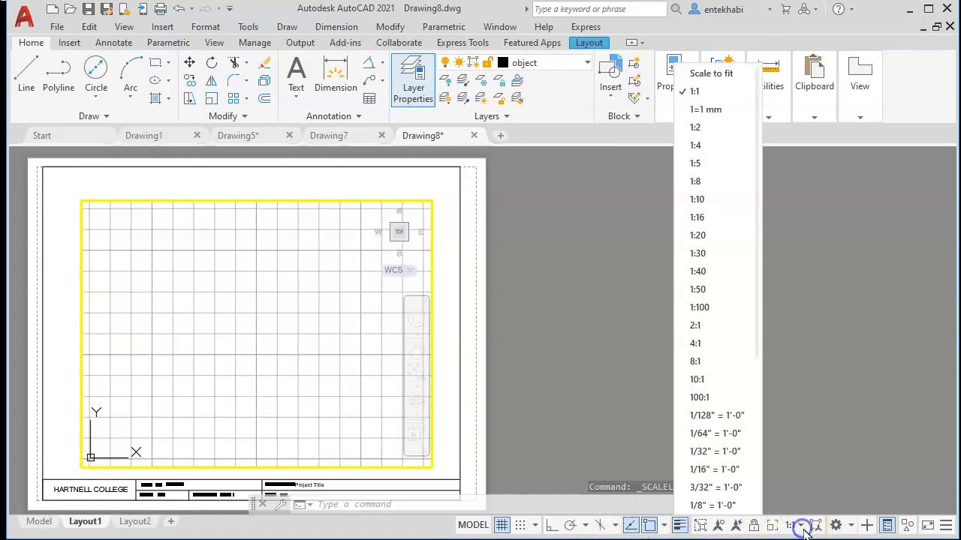
pyautogui.click(696, 111)
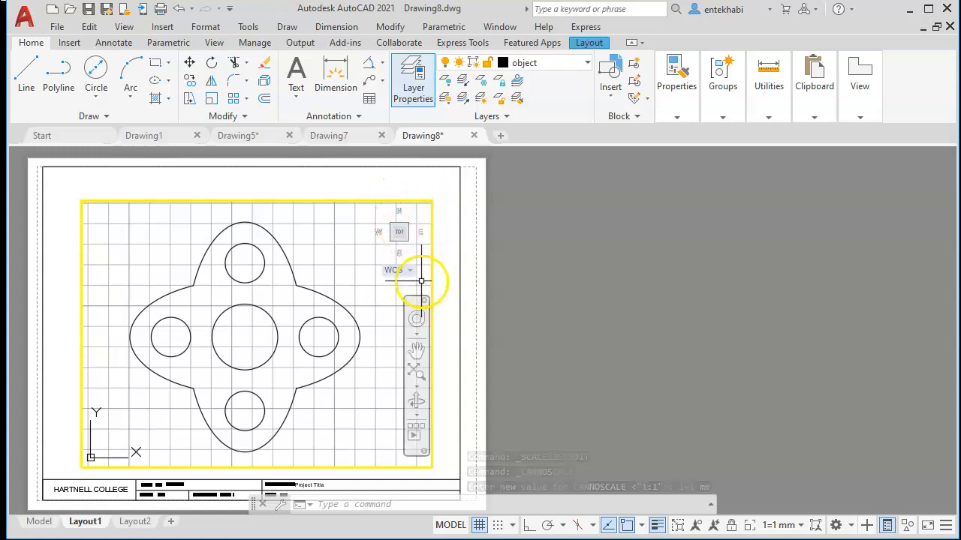
pyautogui.scroll(-2, 353, 272)
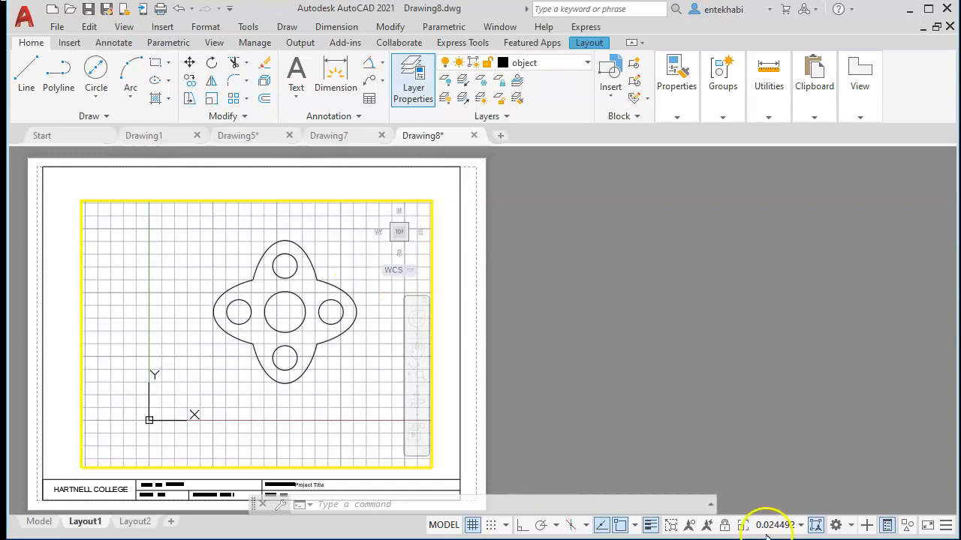
pyautogui.scroll(2, 332, 331)
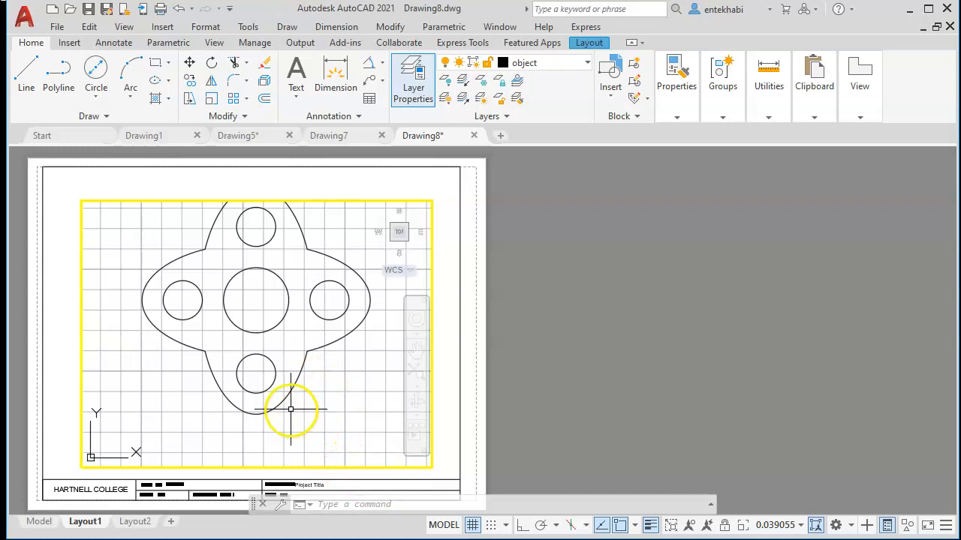
pyautogui.scroll(-2, 327, 372)
pyautogui.moveTo(326, 372); pyautogui.dragTo(288, 378, button='middle')
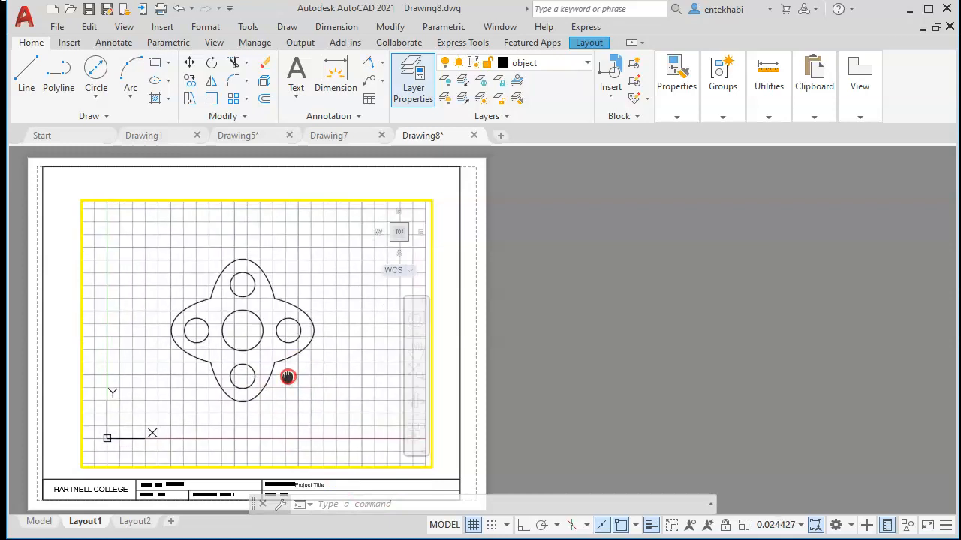
pyautogui.click(798, 524)
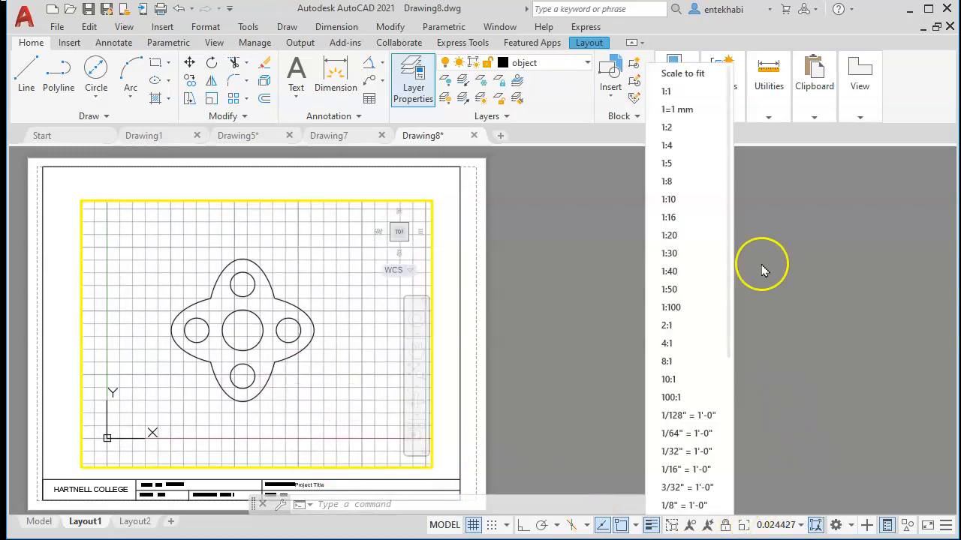
pyautogui.click(687, 111)
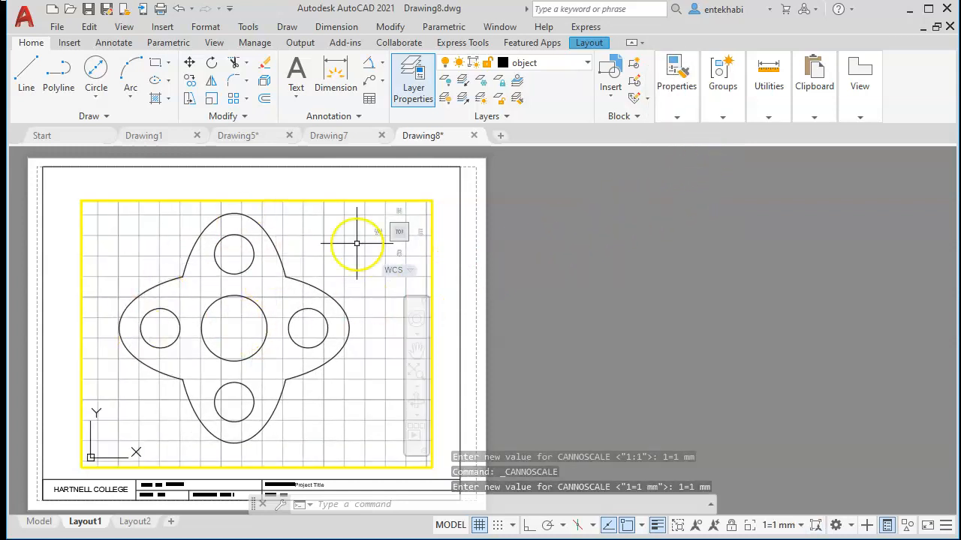
pyautogui.doubleClick(435, 184)
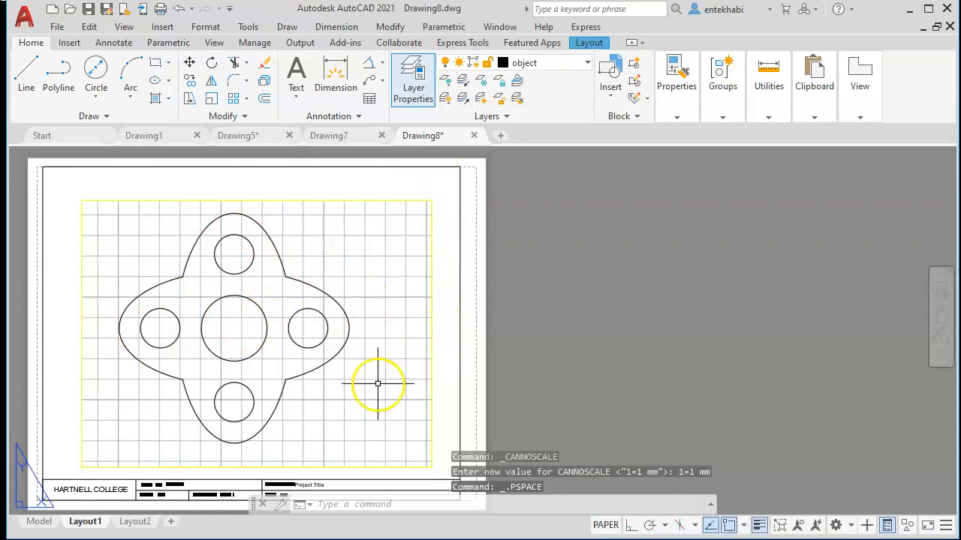
# Examine the scaled four-lobed outline within its viewport on the layout sheet.
pyautogui.scroll(-3, 271, 380)
pyautogui.scroll(6, 271, 381)
pyautogui.scroll(-4, 268, 381)
pyautogui.scroll(6, 273, 385)
pyautogui.scroll(-2, 281, 376)
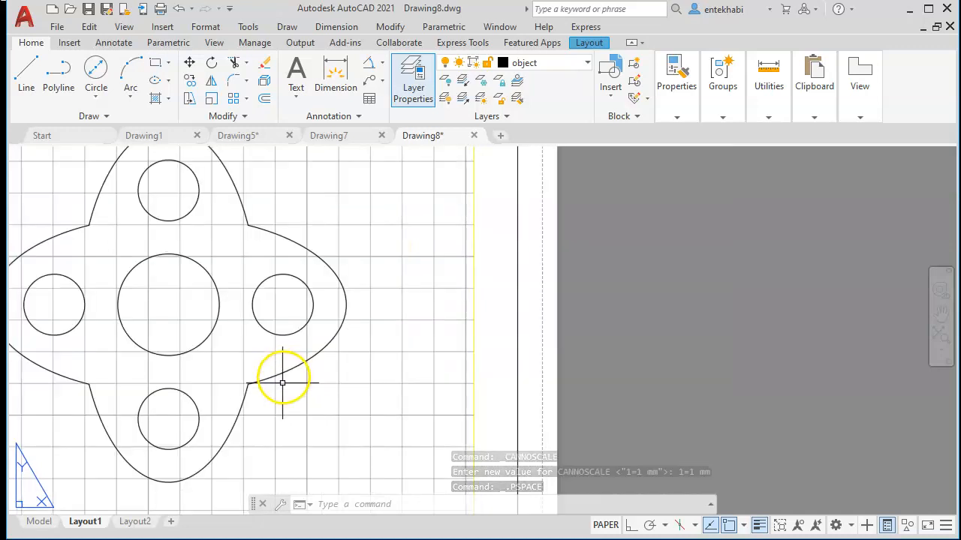
pyautogui.moveTo(313, 390); pyautogui.dragTo(599, 372, button='middle')
pyautogui.scroll(-4, 572, 368)
pyautogui.scroll(4, 564, 373)
pyautogui.scroll(-3, 562, 375)
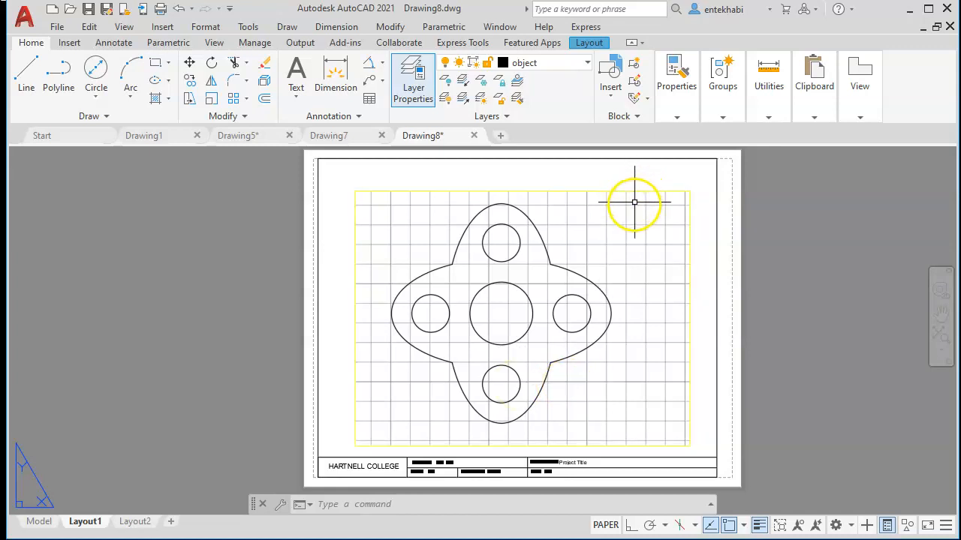
# Set the SCALE attribute of the title block to "1=1 mm".
pyautogui.scroll(6, 488, 459)
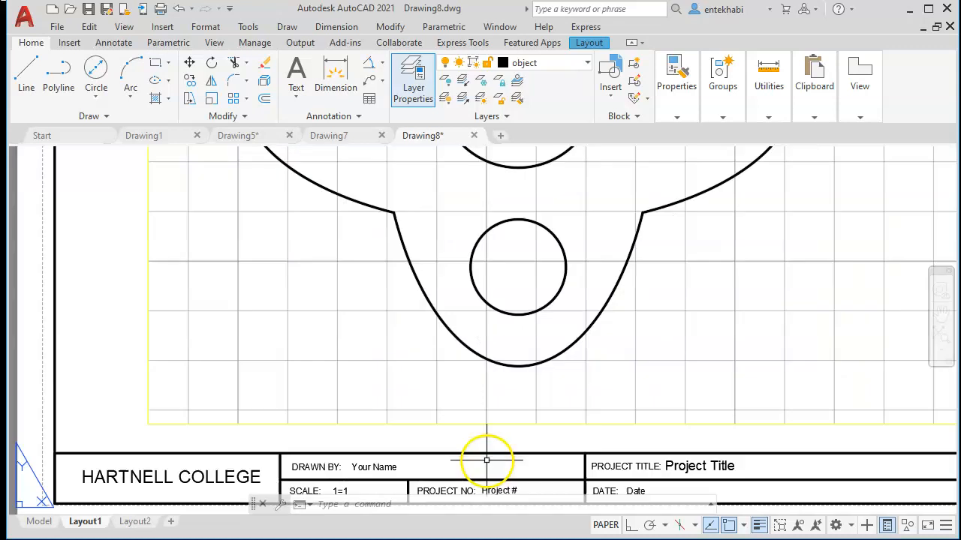
pyautogui.moveTo(451, 475); pyautogui.dragTo(450, 292, button='middle')
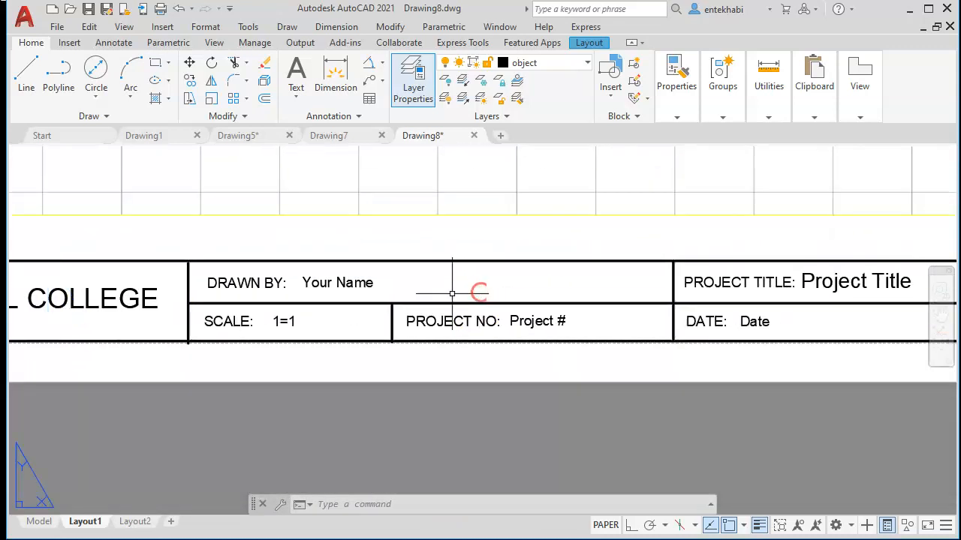
pyautogui.doubleClick(292, 320)
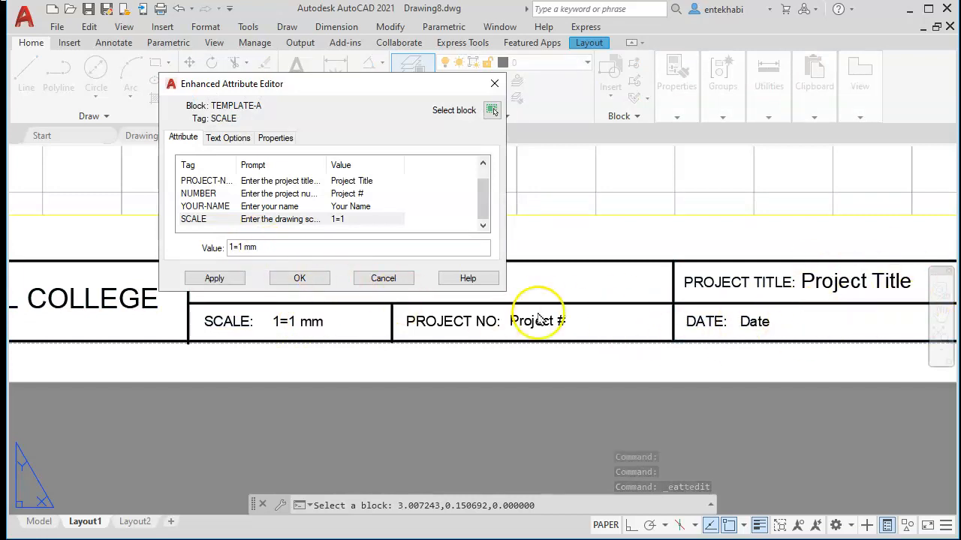
pyautogui.click(218, 277)
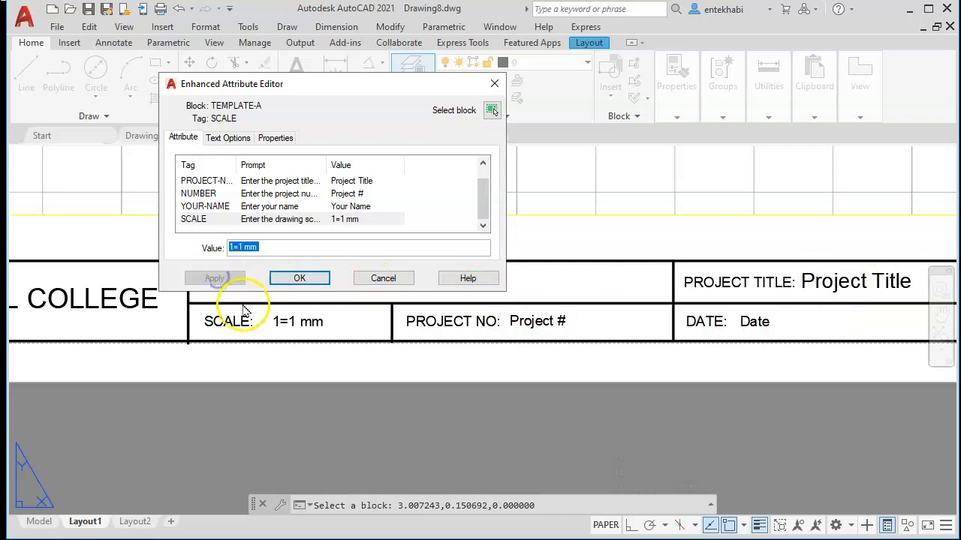
pyautogui.click(299, 278)
# Check the title block entries and zoom all to show the entire layout sheet.
pyautogui.scroll(-2, 536, 318)
pyautogui.scroll(4, 549, 225)
pyautogui.scroll(-3, 549, 253)
pyautogui.scroll(1, 544, 237)
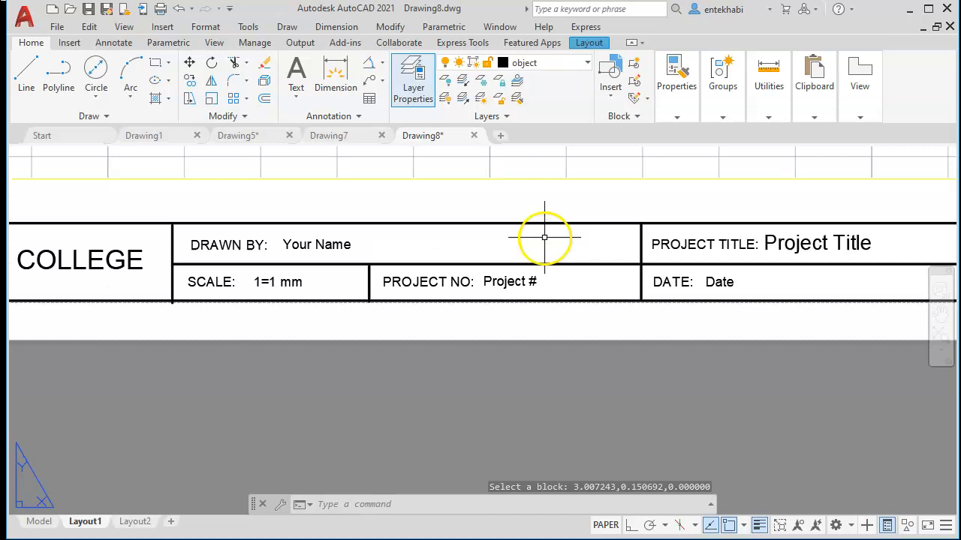
pyautogui.scroll(-2, 544, 238)
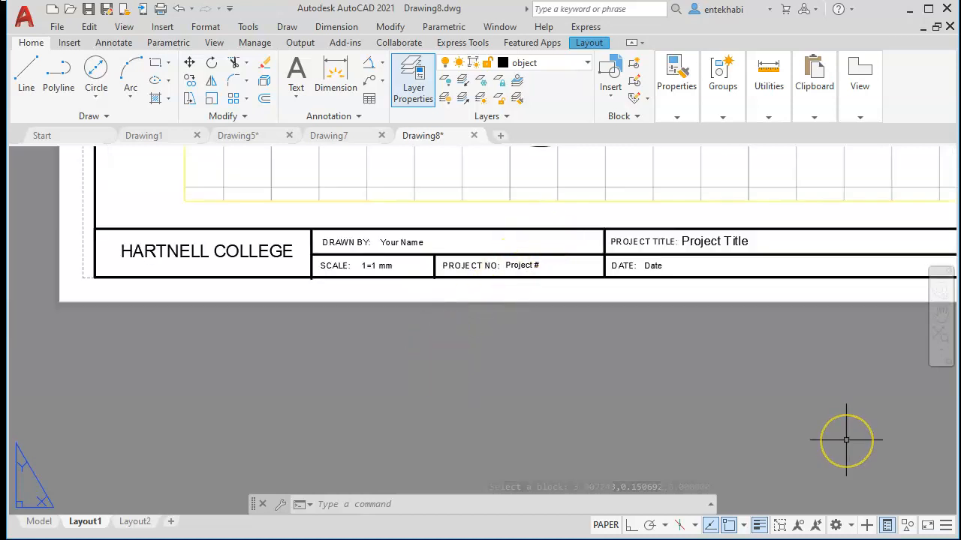
pyautogui.write('z')
pyautogui.press('Return')
pyautogui.write('a')
pyautogui.press('Return')
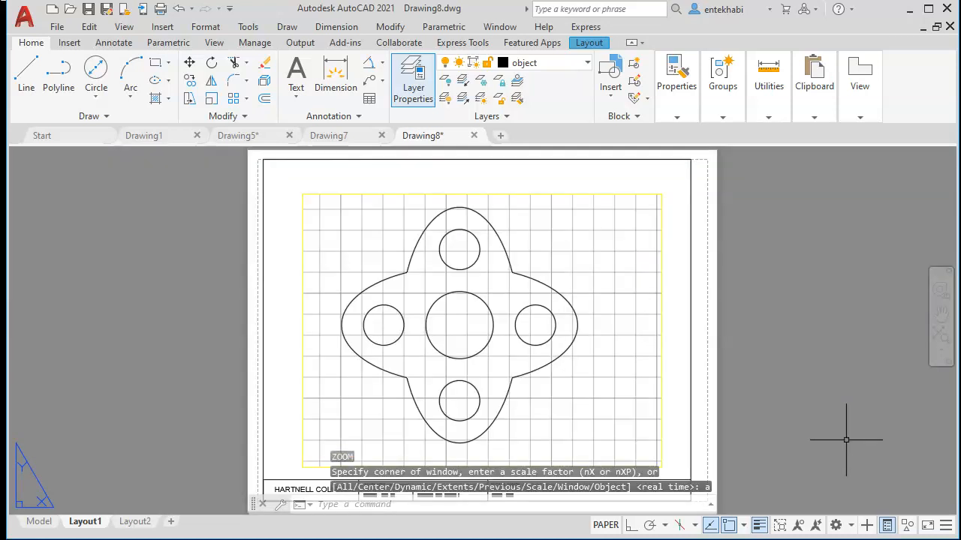